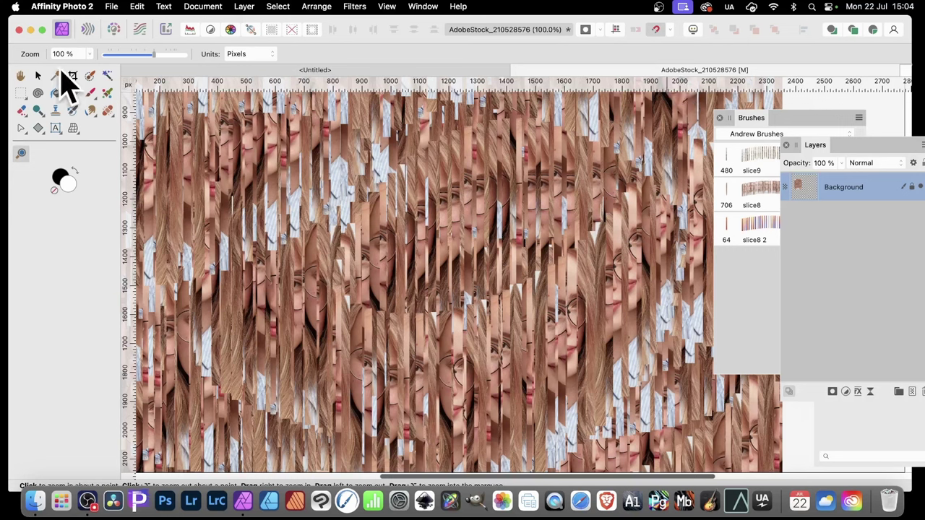
Undo the brush strokes covering the portrait, and delete the existing slice in the Export Persona.
key("super+z")
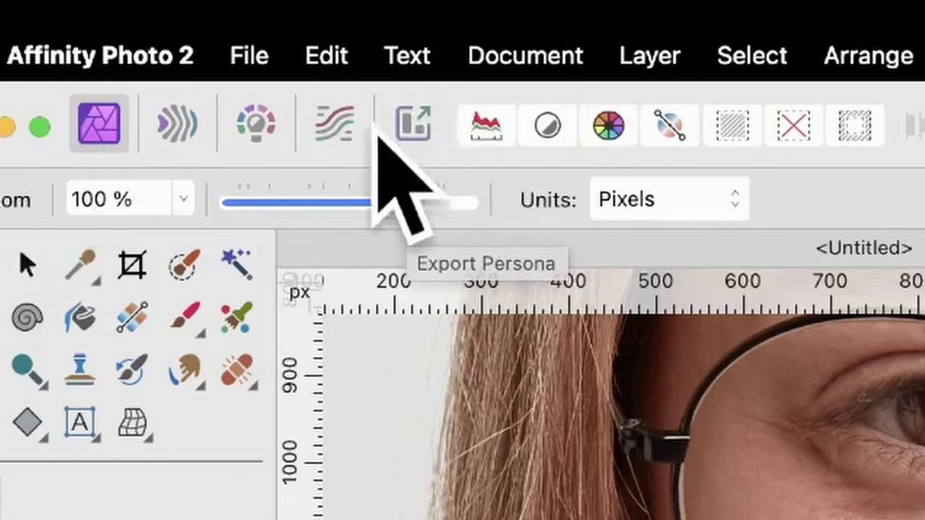
left_click(417, 119)
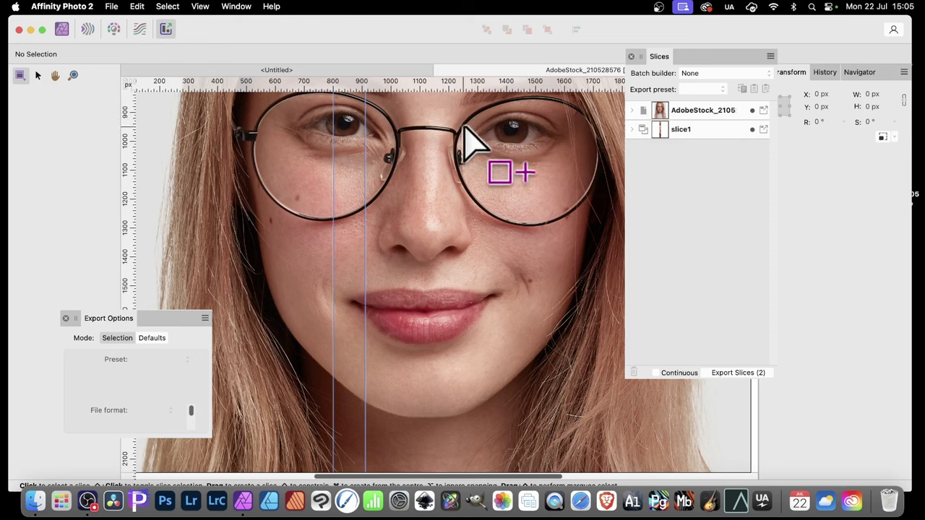
left_click(697, 131)
key("Delete")
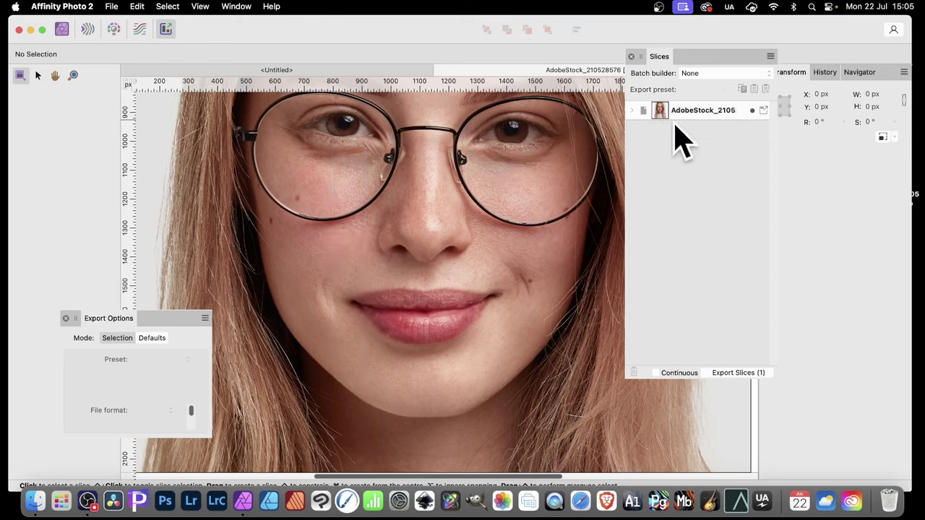
Draw eight tall, narrow vertical slices side by side across the face, with varying widths up to about 80 px.
left_click_drag(321, 107, 339, 440)
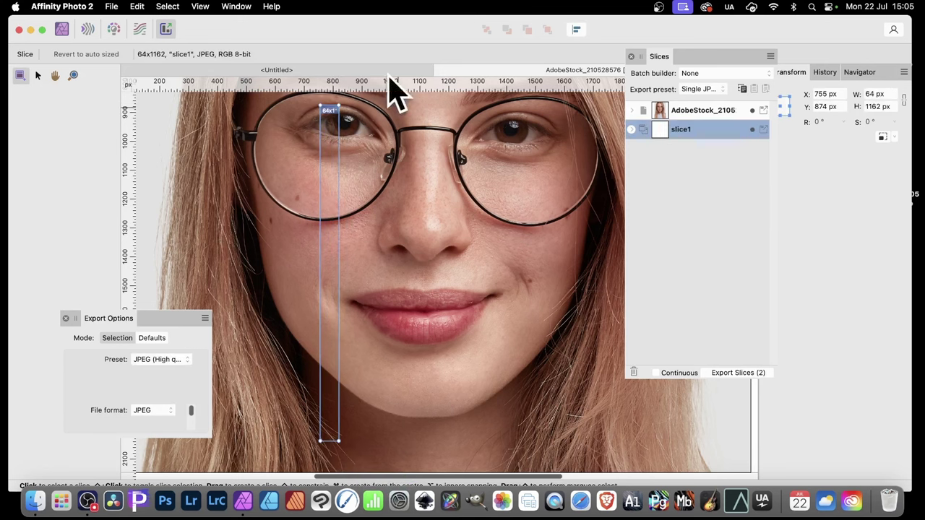
left_click_drag(350, 106, 360, 400)
left_click_drag(381, 103, 389, 415)
left_click_drag(409, 103, 447, 388)
left_click_drag(475, 94, 475, 390)
left_click_drag(494, 111, 517, 383)
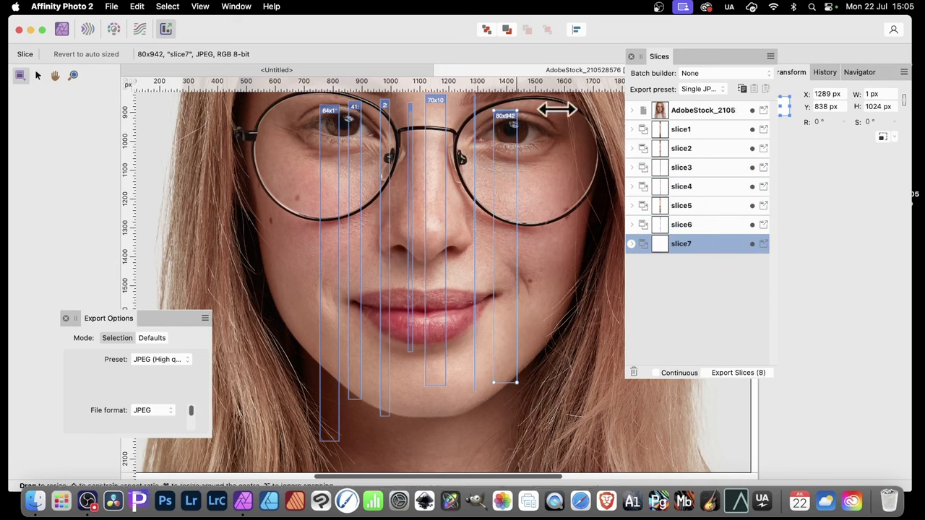
left_click_drag(537, 102, 553, 339)
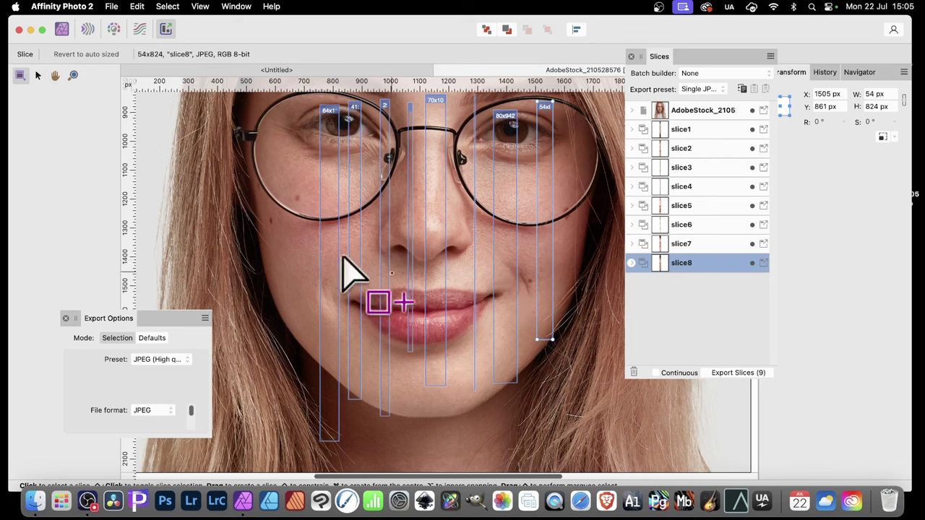
left_click_drag(283, 111, 304, 379)
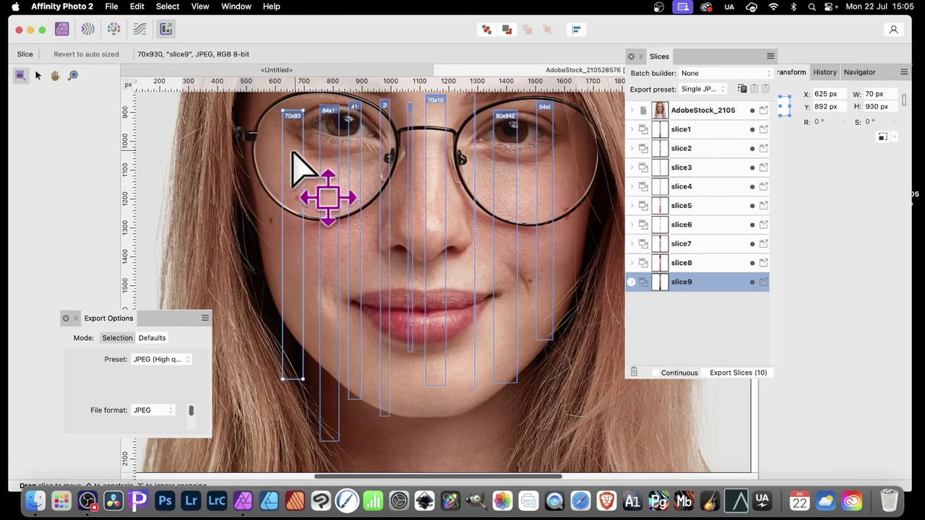
left_click_drag(253, 141, 262, 352)
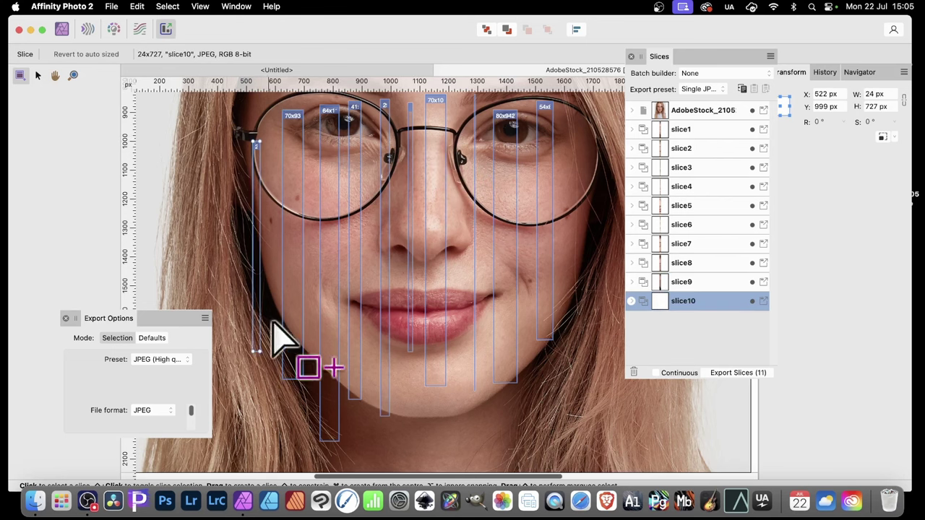
key("super+z")
key("super+z")
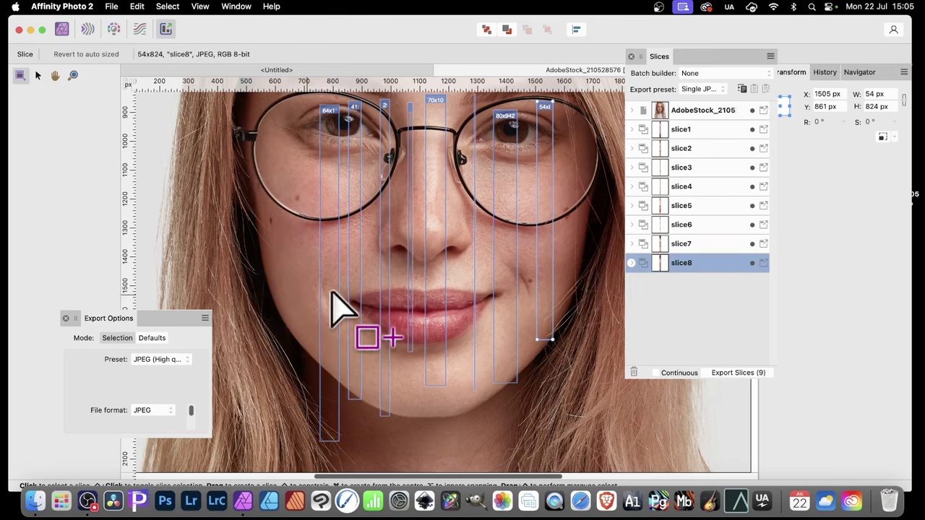
Add three thin vertical slices beside slice8, over the cheek and hair, the outermost about 31 × 931 px.
left_click_drag(565, 114, 571, 403)
left_click_drag(580, 111, 587, 386)
left_click_drag(601, 99, 604, 365)
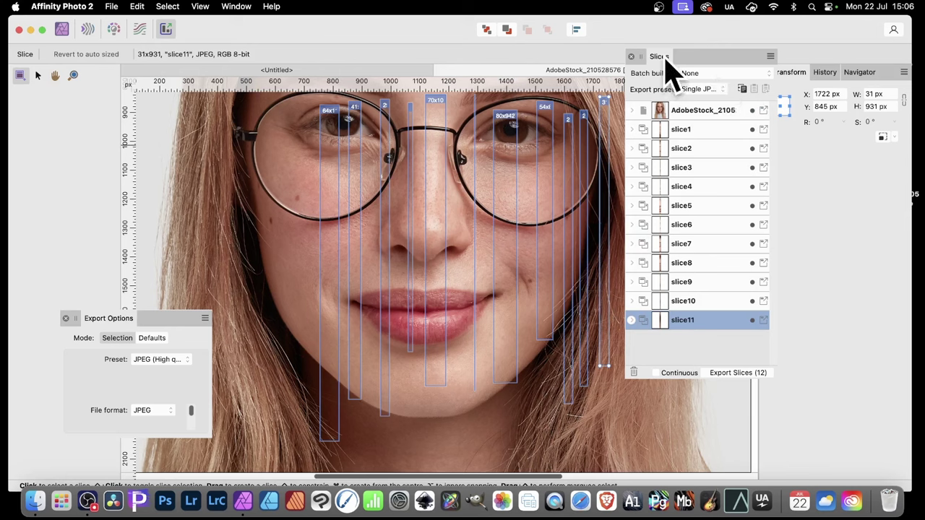
Export all the slices as JPEG files into the test folder, overwriting the files already there.
left_click_drag(657, 57, 620, 58)
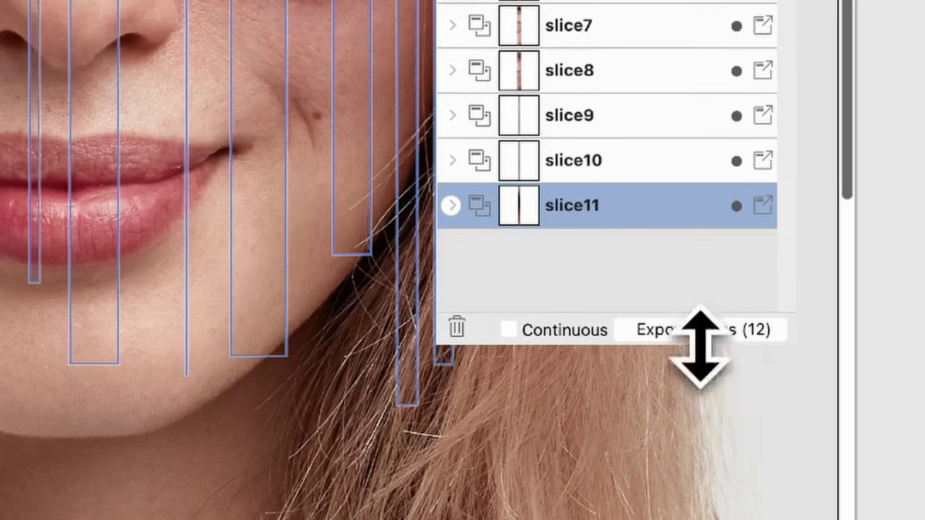
left_click(708, 339)
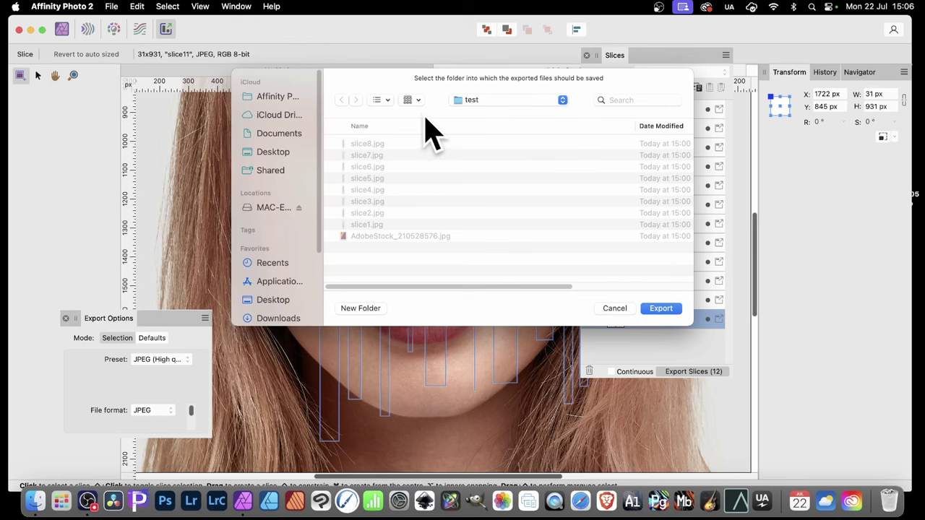
left_click(672, 309)
scroll(473, 231, "down", 1)
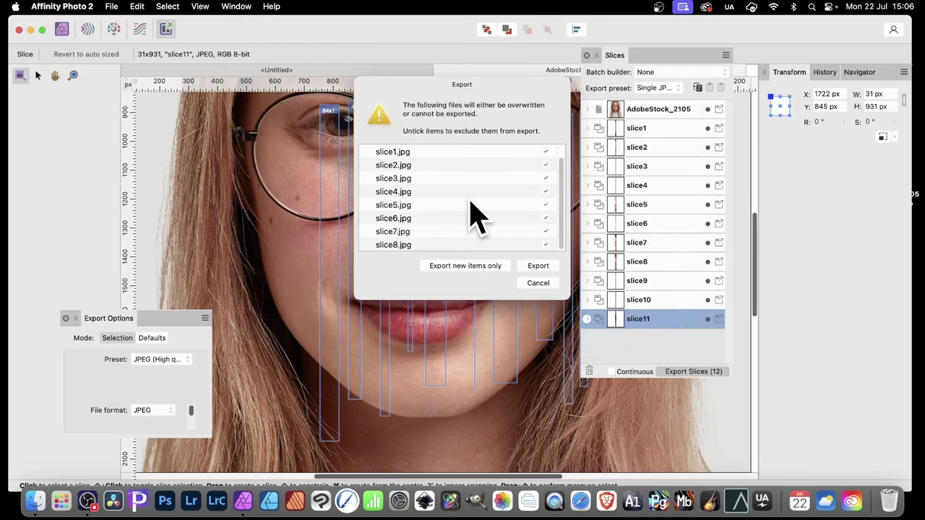
left_click(544, 265)
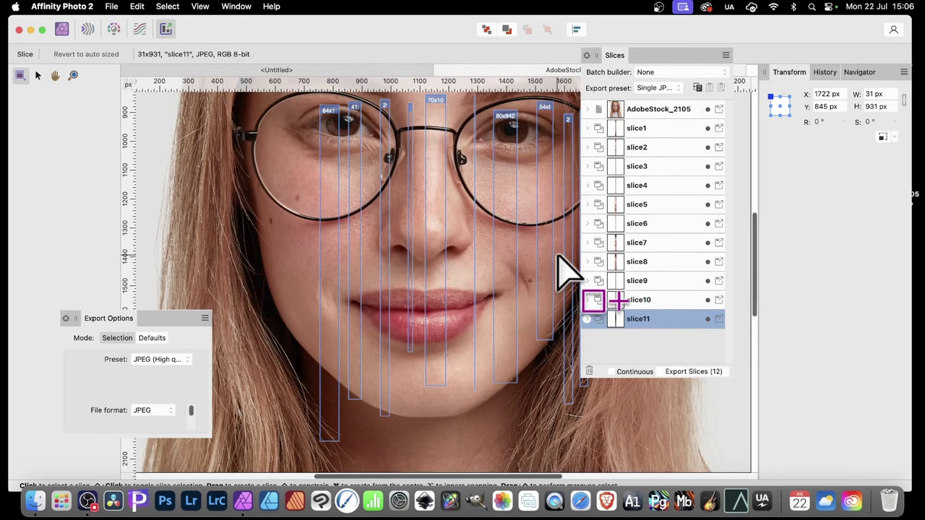
Delete slice1 through slice11, keeping only the full-image entry.
left_click(643, 130)
left_click(646, 321, "shift")
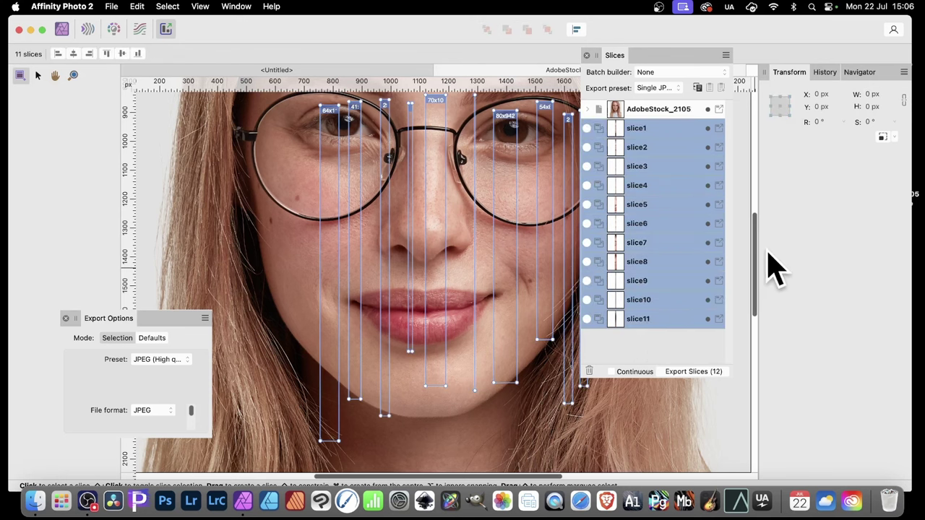
key("Delete")
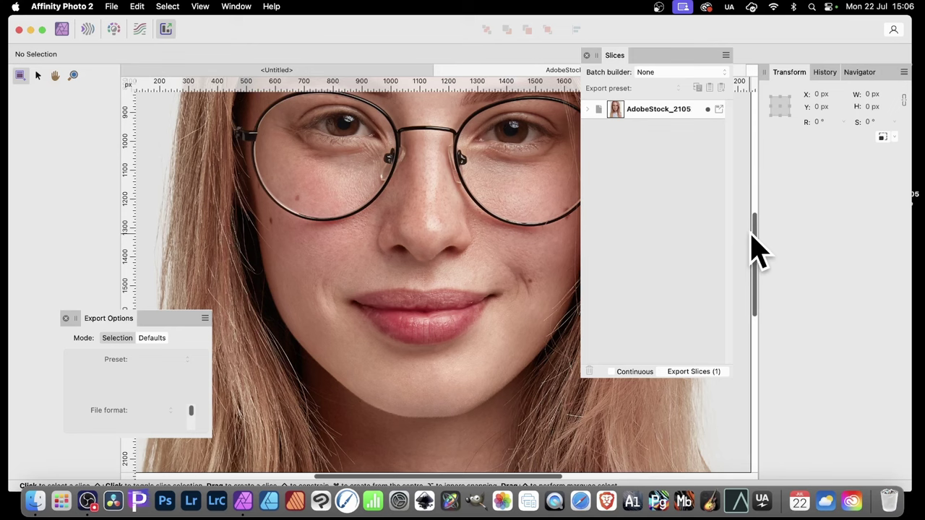
Return to the Photo Persona and create a new image brush from slice1.jpg through slice11.jpg in the test folder.
left_click(64, 35)
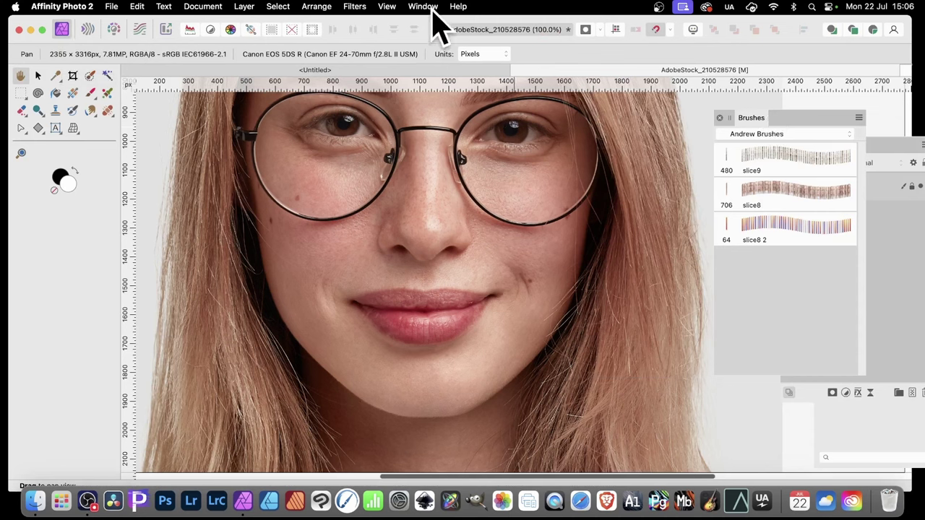
left_click(857, 118)
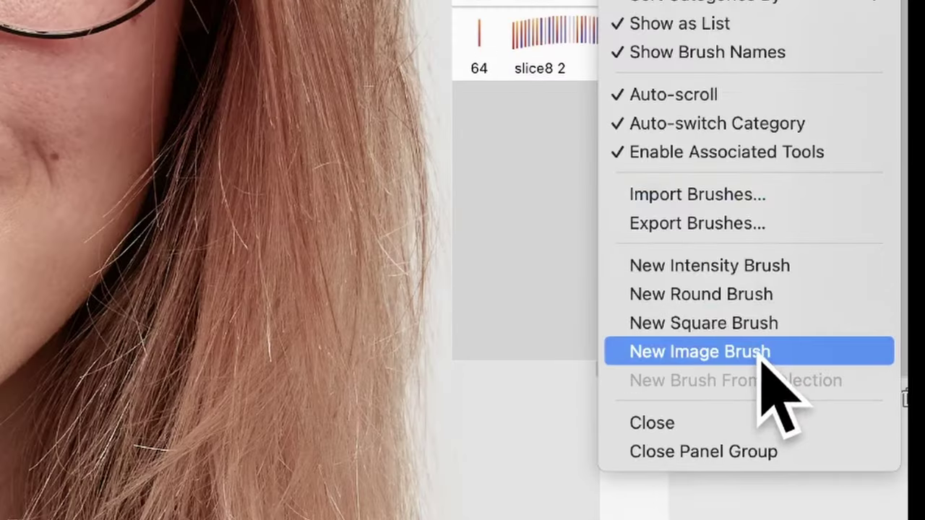
left_click(744, 352)
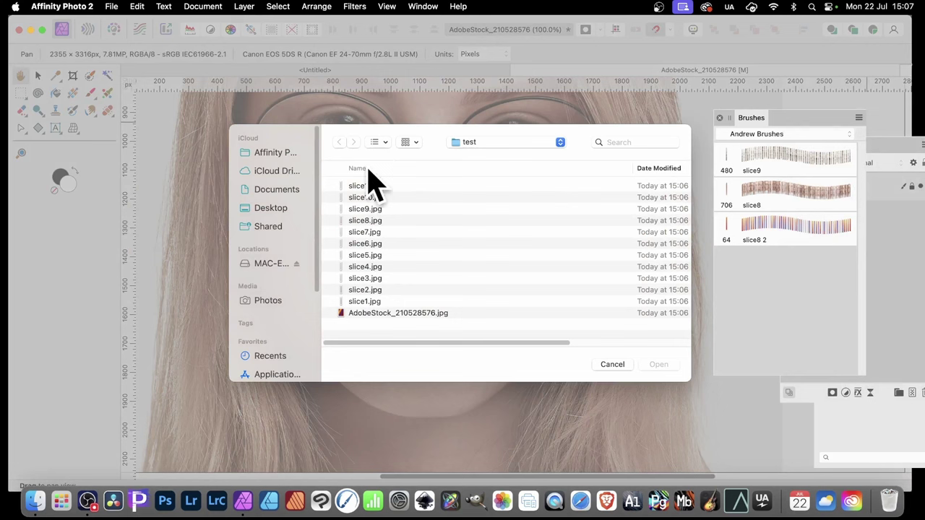
left_click(491, 144)
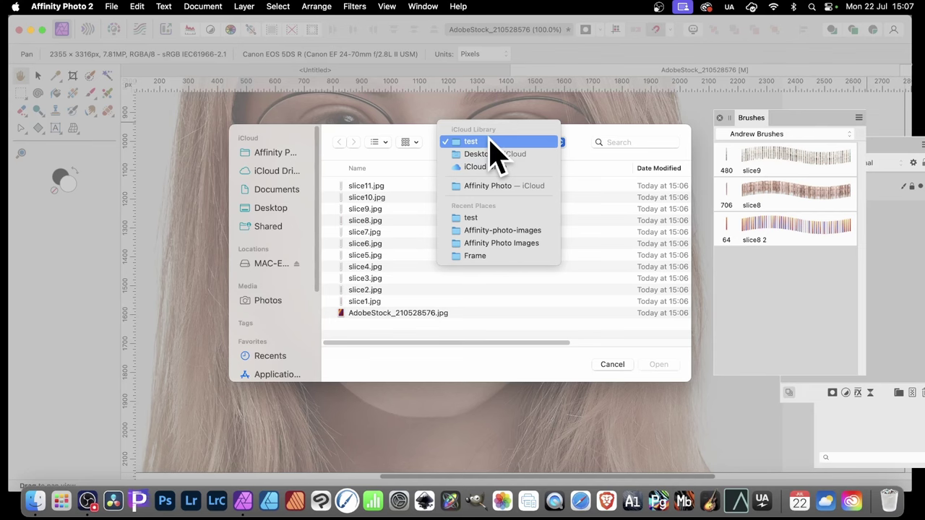
left_click(490, 142)
left_click(369, 188)
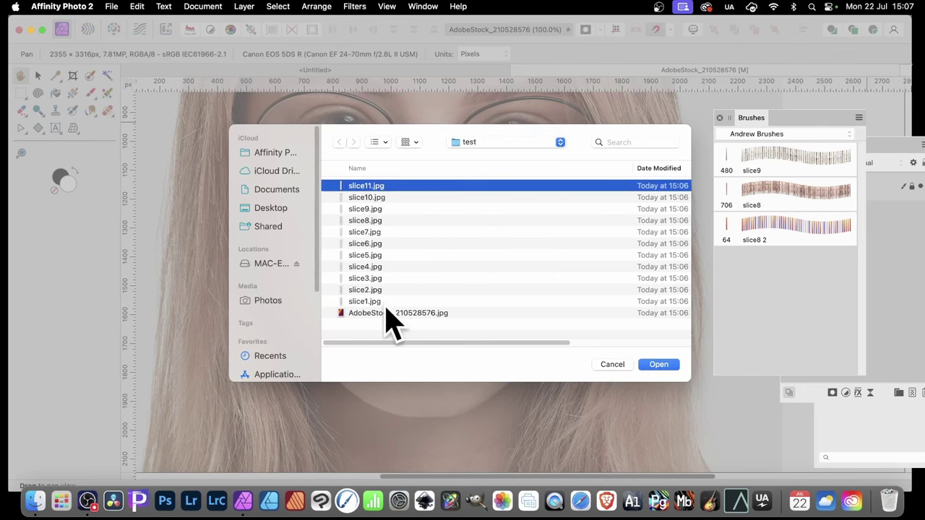
left_click(372, 302, "shift")
left_click(659, 364)
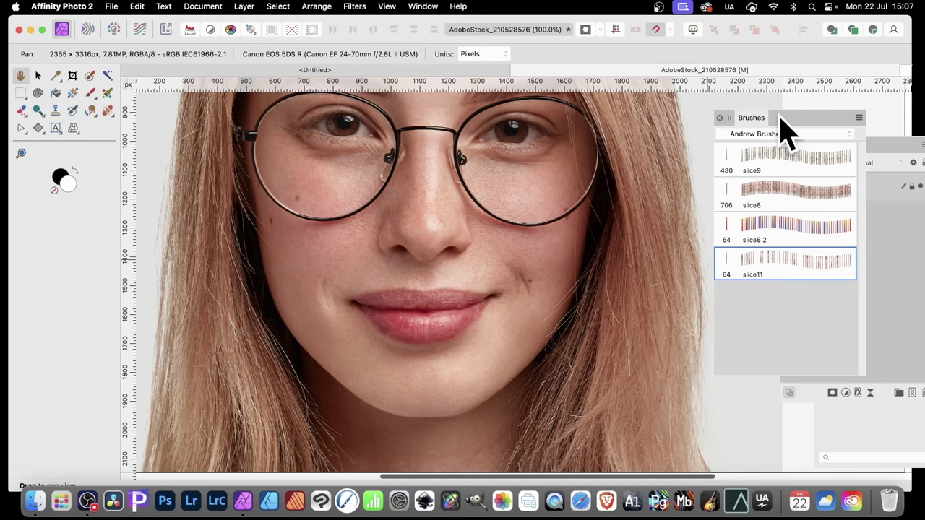
Select the Background layer and edit the slice11 brush, setting its size to 780.1 px and spacing to 6 %.
left_click_drag(782, 116, 686, 114)
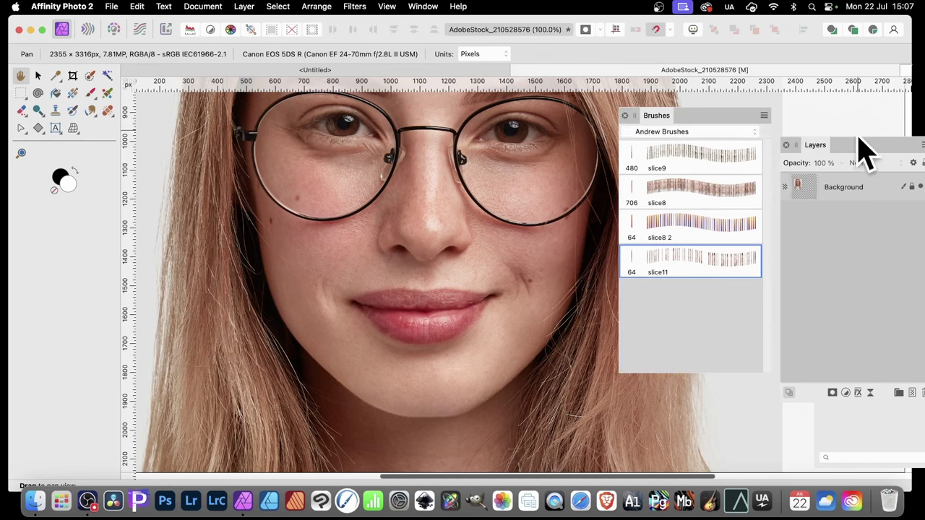
mouse_move(838, 149)
left_mouse_down()
mouse_move(775, 170)
mouse_move(805, 145)
left_mouse_up()
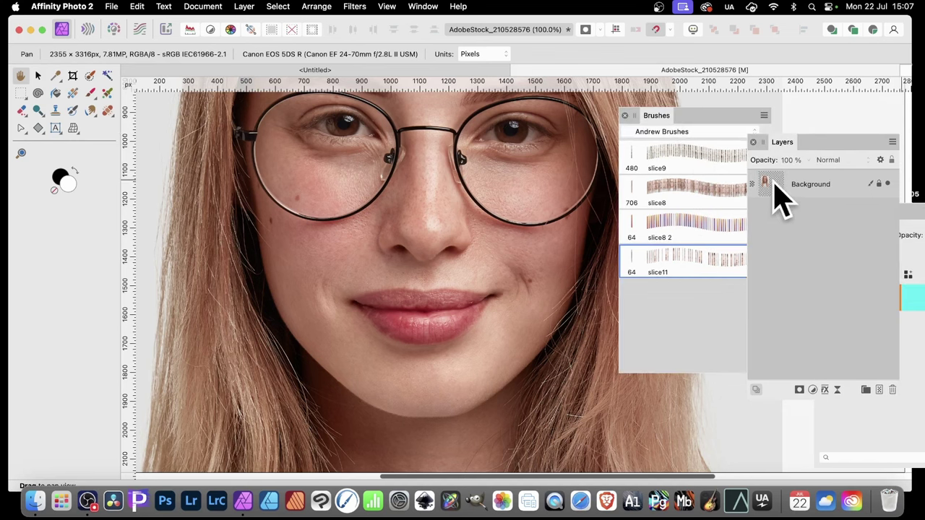
left_click(821, 185)
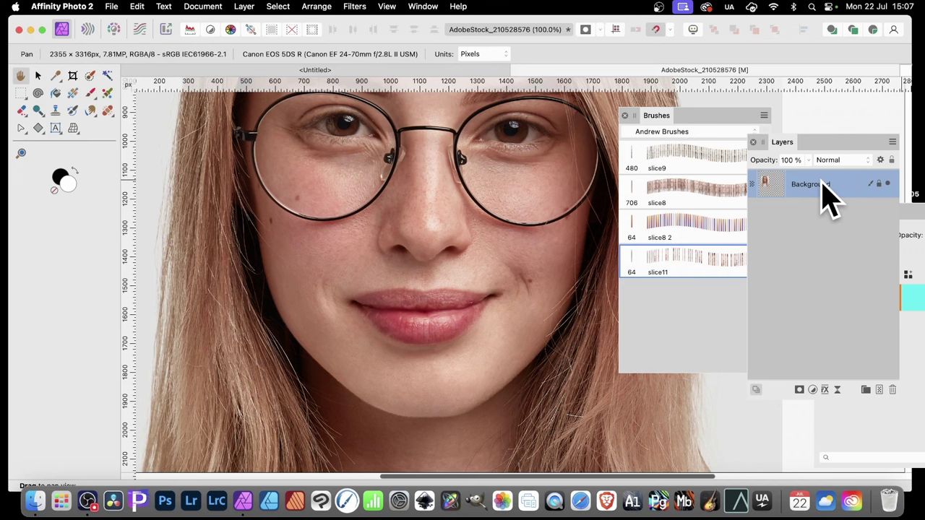
left_click(686, 273)
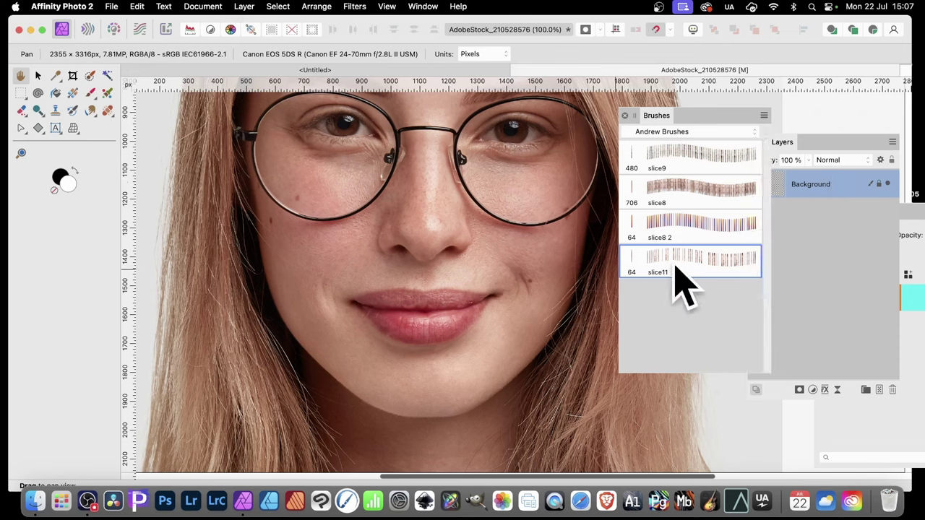
double_click(734, 275)
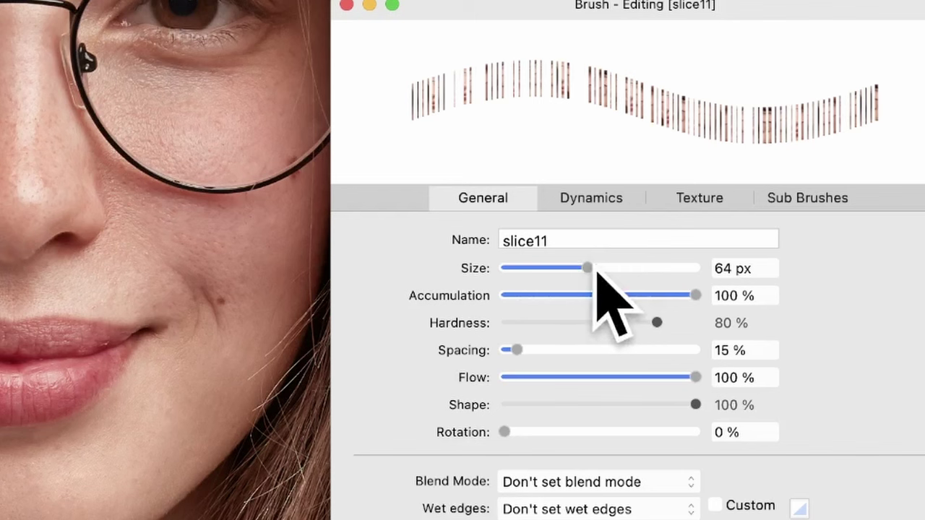
mouse_move(599, 265)
left_mouse_down()
mouse_move(673, 269)
mouse_move(665, 268)
left_mouse_up()
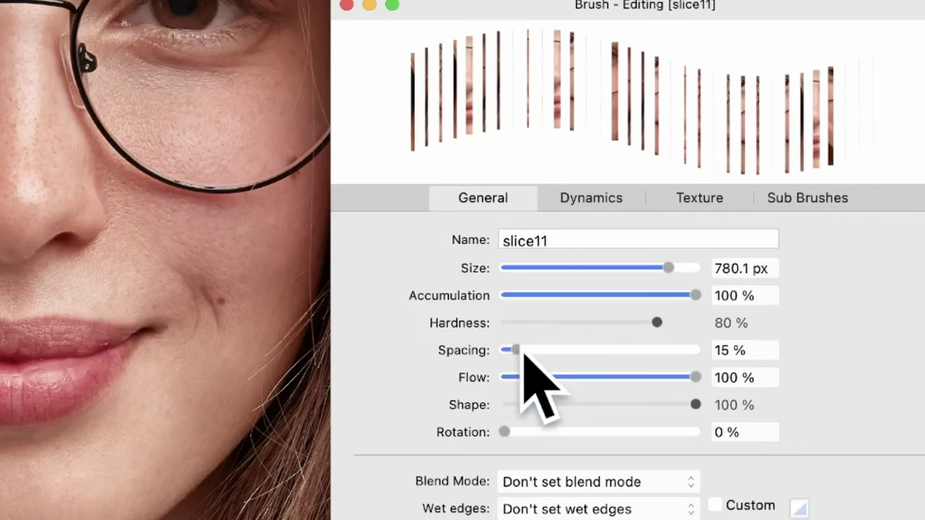
left_click_drag(519, 351, 513, 345)
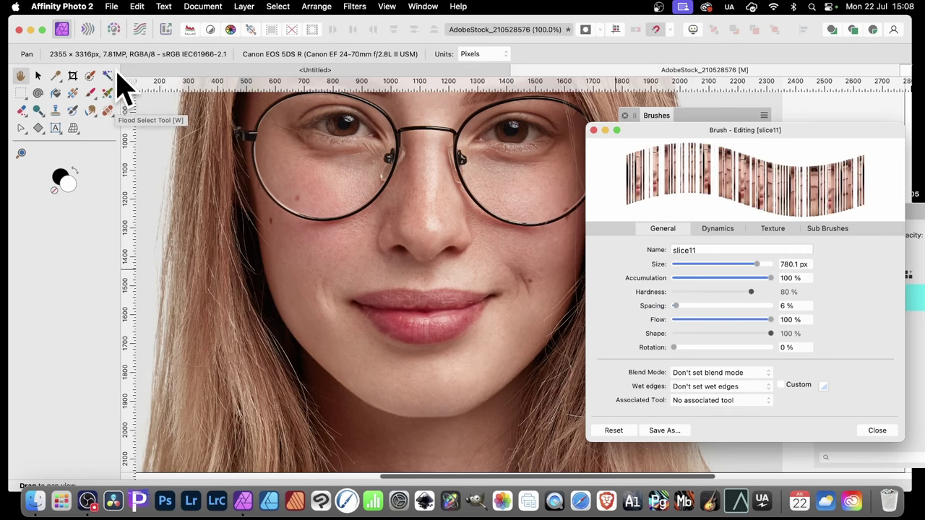
Paint over the whole portrait with the slice11 brush, using sweeping strokes of the Paint Brush Tool.
key("b")
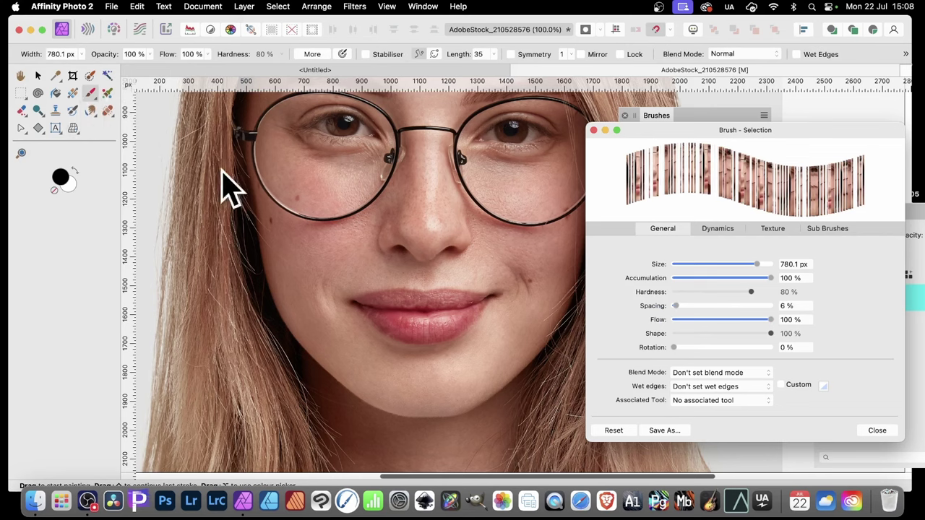
mouse_move(252, 185)
left_mouse_down()
mouse_move(533, 248)
mouse_move(382, 176)
mouse_move(654, 184)
mouse_move(791, 159)
mouse_move(130, 207)
mouse_move(657, 351)
mouse_move(770, 412)
mouse_move(120, 234)
mouse_move(506, 180)
mouse_move(46, 196)
mouse_move(105, 422)
mouse_move(605, 407)
mouse_move(253, 202)
mouse_move(104, 175)
left_mouse_up()
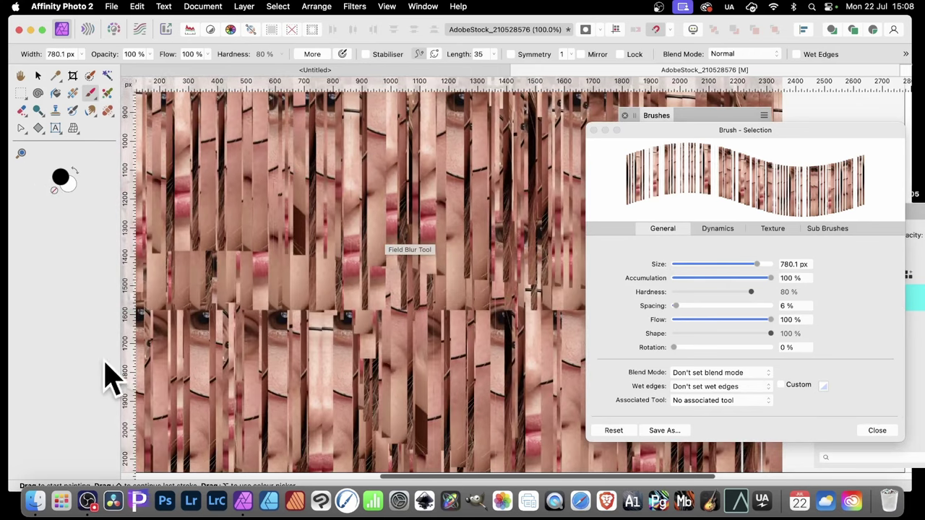
left_click_drag(105, 379, 238, 339)
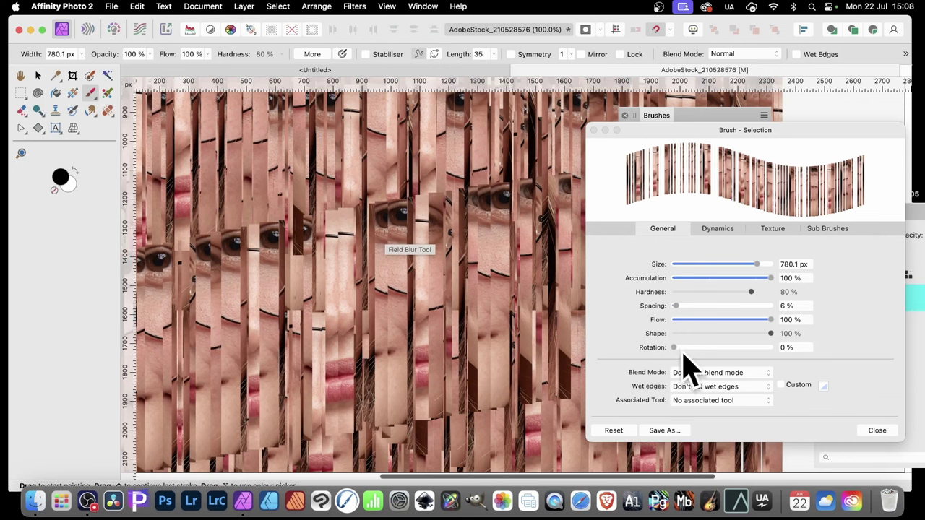
Paint across the image with the brush's Size Jitter at 66 %, and return the jitter to 0 %.
mouse_move(679, 348)
left_mouse_down()
mouse_move(767, 347)
mouse_move(617, 349)
left_mouse_up()
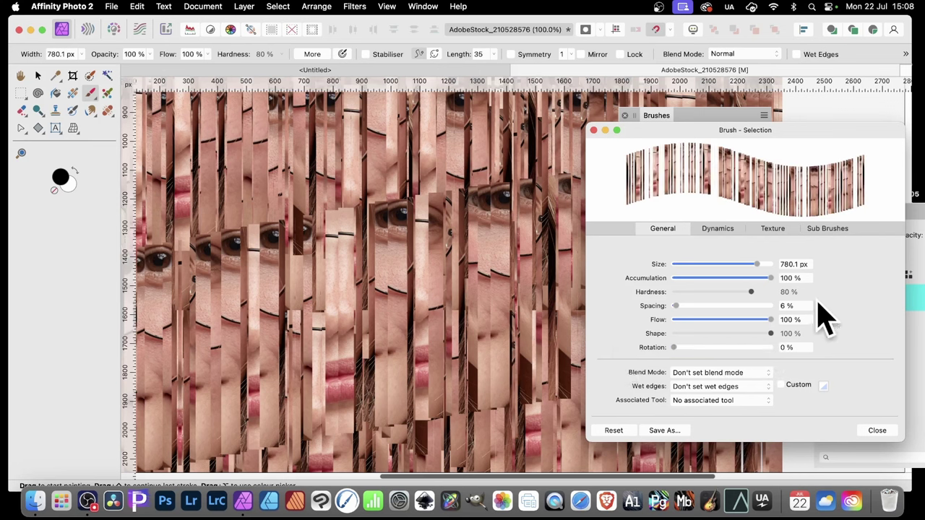
left_click(715, 230)
left_click_drag(673, 244, 738, 245)
mouse_move(320, 207)
left_mouse_down()
mouse_move(650, 231)
mouse_move(479, 287)
mouse_move(116, 293)
left_mouse_up()
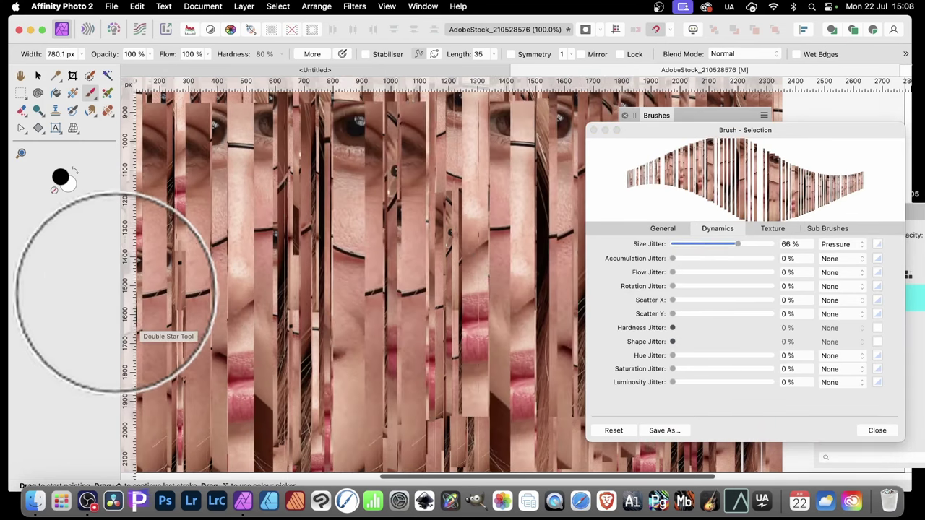
left_click_drag(732, 246, 621, 248)
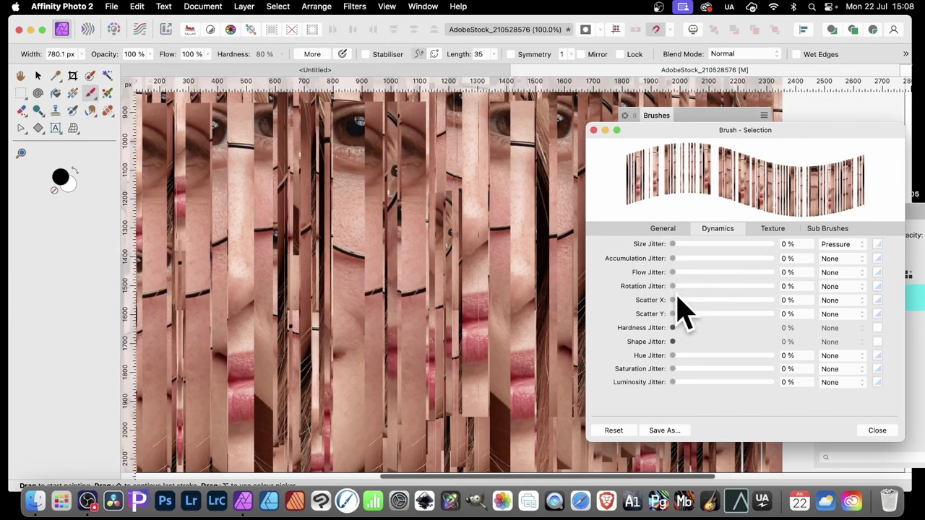
Set the brush's Rotation Jitter to 100 % with the Cyclic controller and paint across the whole image.
left_click_drag(674, 288, 798, 289)
left_click(842, 286)
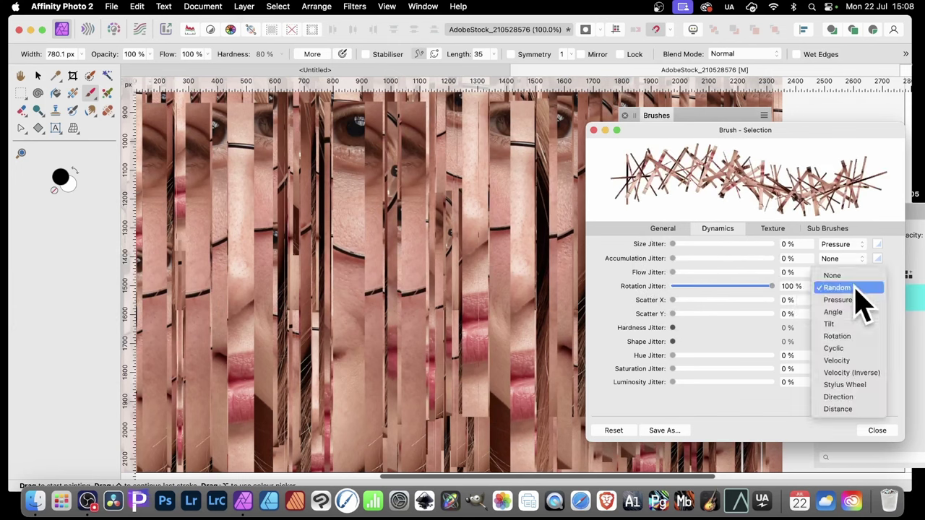
left_click(838, 349)
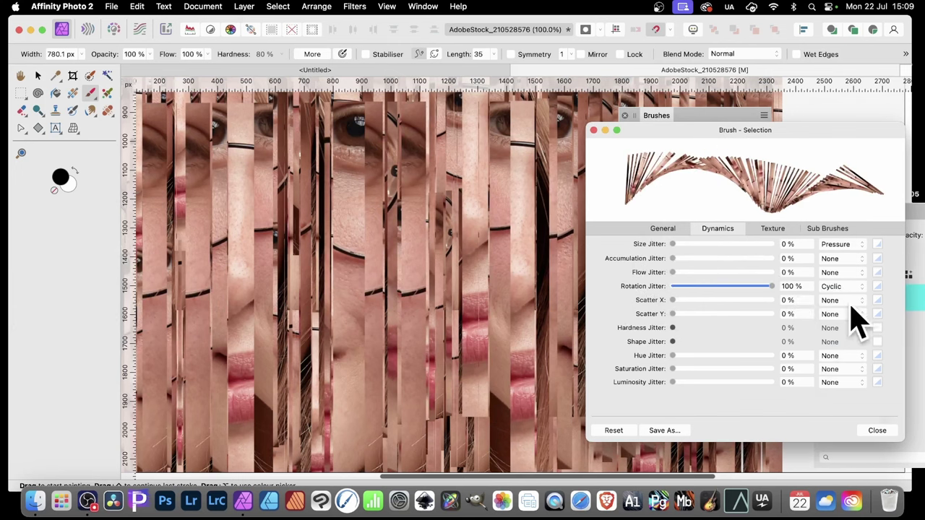
mouse_move(470, 283)
left_mouse_down()
mouse_move(488, 224)
mouse_move(616, 254)
mouse_move(553, 422)
mouse_move(417, 242)
mouse_move(361, 510)
mouse_move(262, 72)
mouse_move(417, 245)
mouse_move(343, 214)
mouse_move(839, 99)
mouse_move(346, 282)
mouse_move(162, 244)
mouse_move(274, 197)
mouse_move(636, 424)
mouse_move(658, 278)
mouse_move(222, 405)
mouse_move(0, 167)
mouse_move(109, 123)
left_mouse_up()
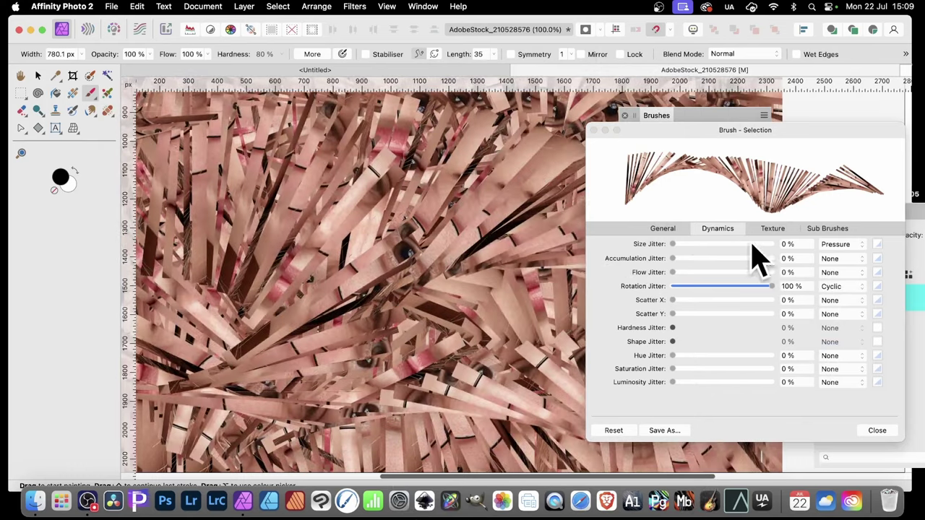
Return Rotation Jitter to 0 %, set Scatter Y to 271 %, and paint over the image with the scattered strips.
left_click_drag(772, 286, 620, 294)
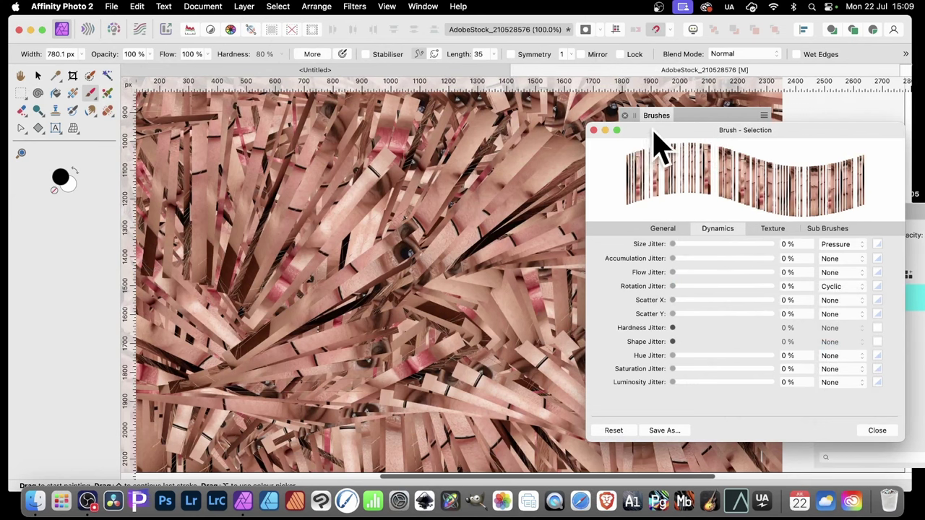
left_click_drag(672, 314, 700, 314)
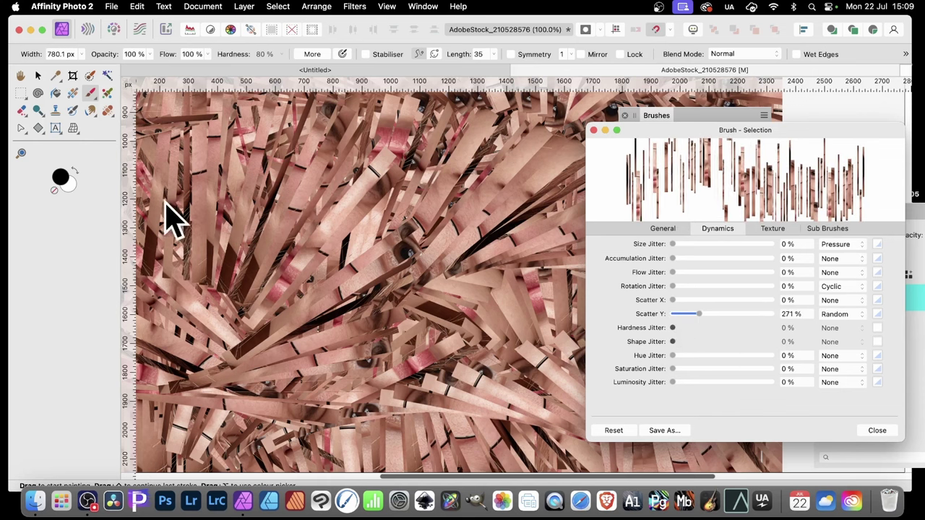
mouse_move(169, 212)
left_mouse_down()
mouse_move(547, 175)
mouse_move(564, 209)
mouse_move(185, 196)
mouse_move(547, 207)
mouse_move(176, 154)
mouse_move(831, 130)
mouse_move(124, 331)
mouse_move(681, 330)
mouse_move(151, 296)
left_mouse_up()
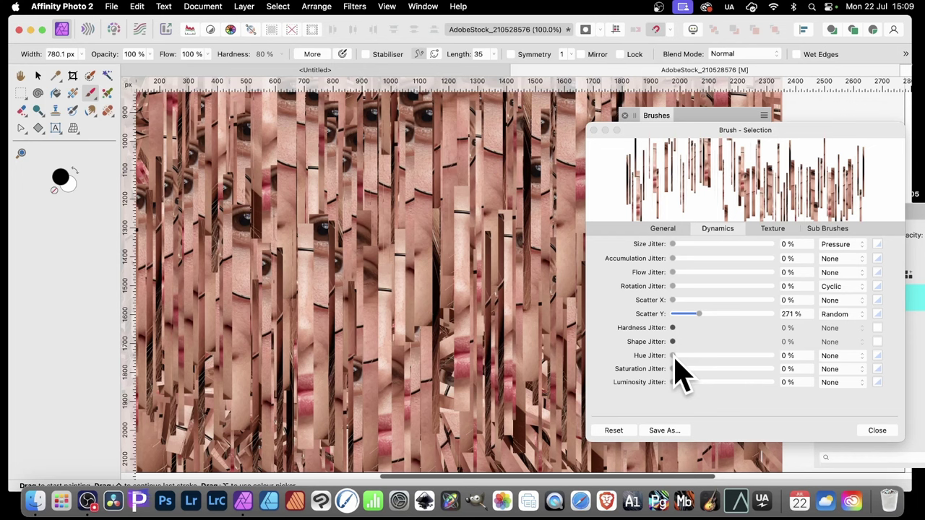
Set Hue Jitter to 100 % Cyclic with the S-curve standard profile and paint coloured strips across the image.
left_click_drag(674, 360, 799, 360)
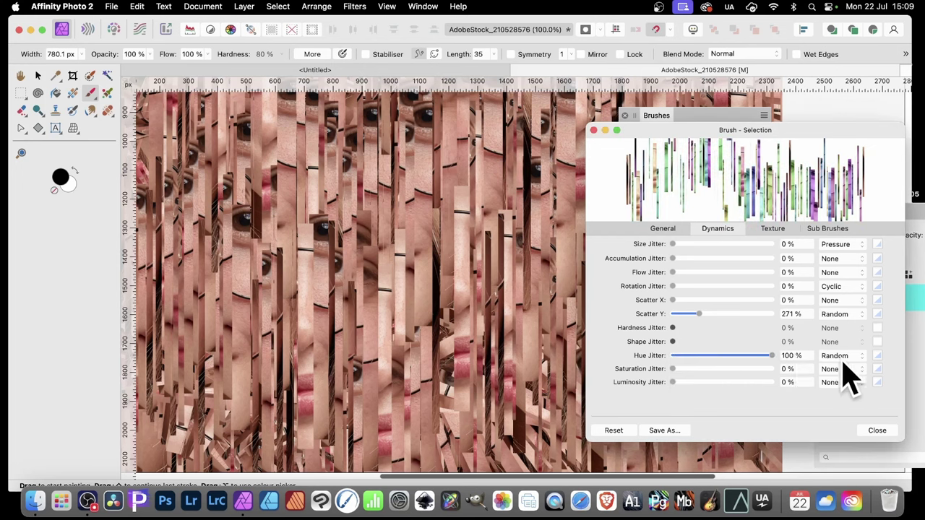
left_click(841, 359)
left_click(837, 420)
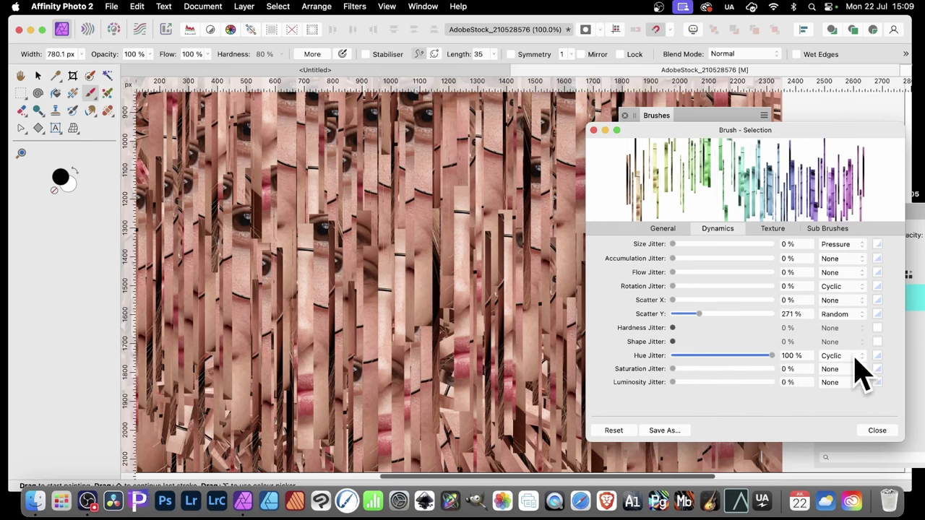
left_click(878, 357)
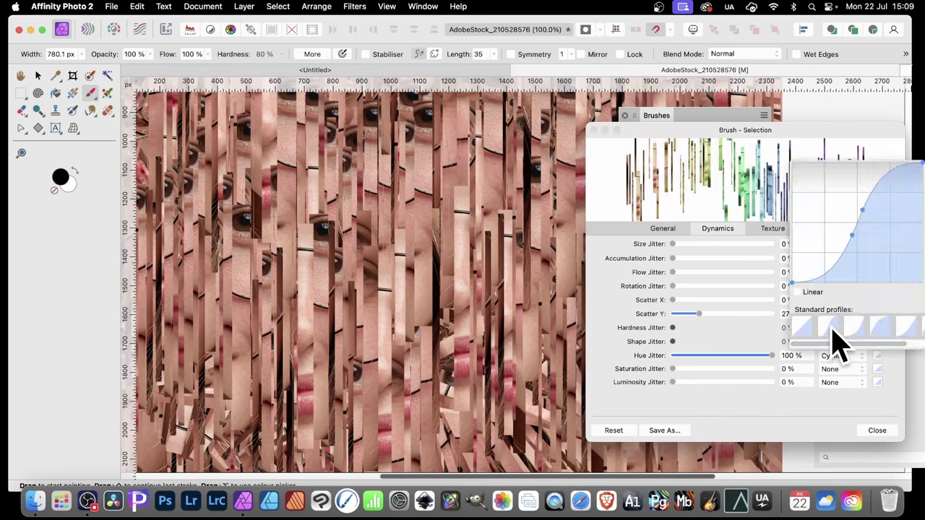
left_click(557, 217)
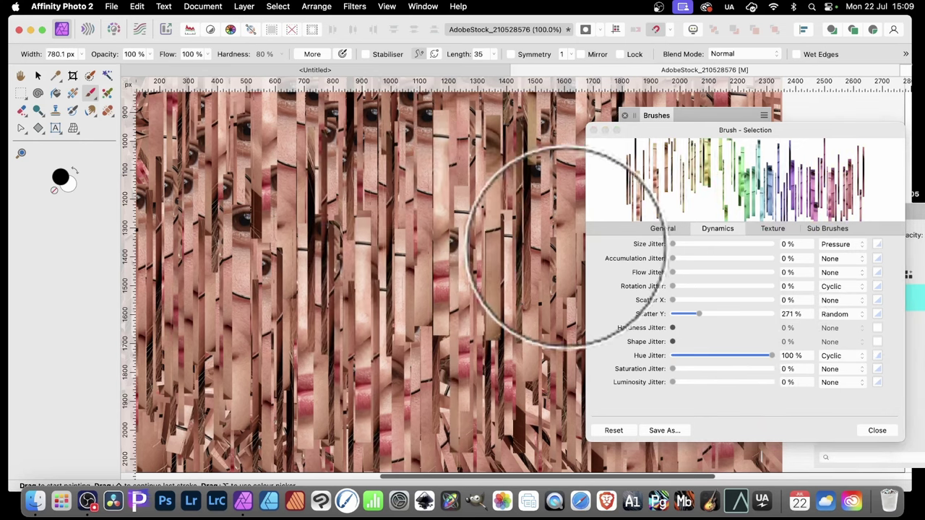
left_click_drag(557, 217, 173, 245)
mouse_move(465, 242)
left_mouse_down()
mouse_move(638, 218)
mouse_move(402, 213)
mouse_move(232, 169)
mouse_move(104, 171)
mouse_move(350, 262)
mouse_move(545, 272)
mouse_move(693, 222)
mouse_move(557, 216)
mouse_move(384, 168)
mouse_move(232, 164)
mouse_move(143, 234)
mouse_move(408, 253)
mouse_move(594, 247)
mouse_move(545, 281)
mouse_move(172, 307)
mouse_move(348, 297)
mouse_move(521, 271)
mouse_move(630, 181)
mouse_move(726, 155)
mouse_move(773, 159)
mouse_move(490, 216)
mouse_move(278, 216)
mouse_move(153, 246)
left_mouse_up()
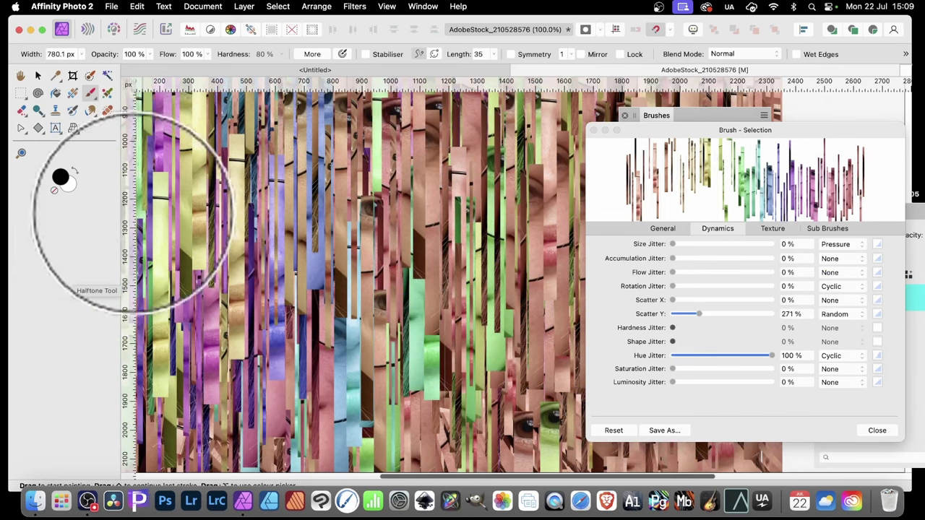
Set the brush nozzles to Cyclic with the S-curve standard profile and paint across the image.
left_click(772, 228)
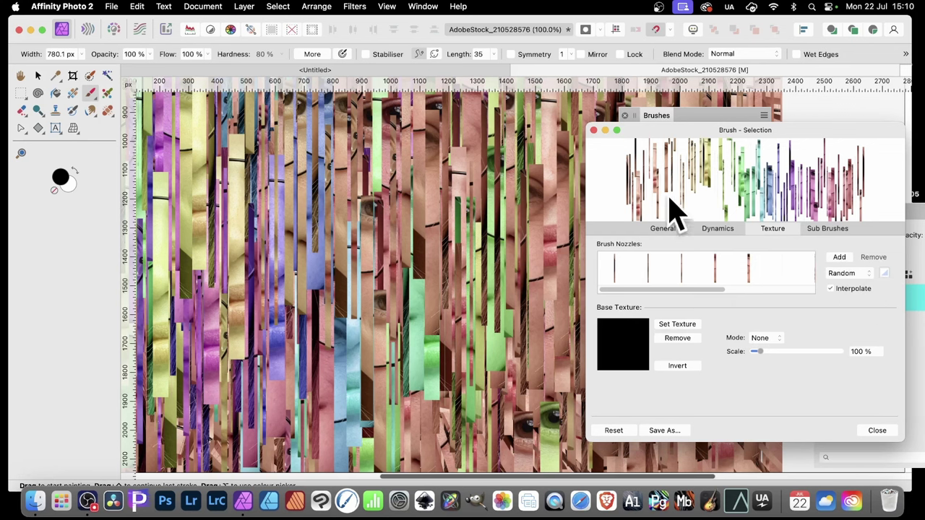
left_click(841, 275)
left_click(847, 335)
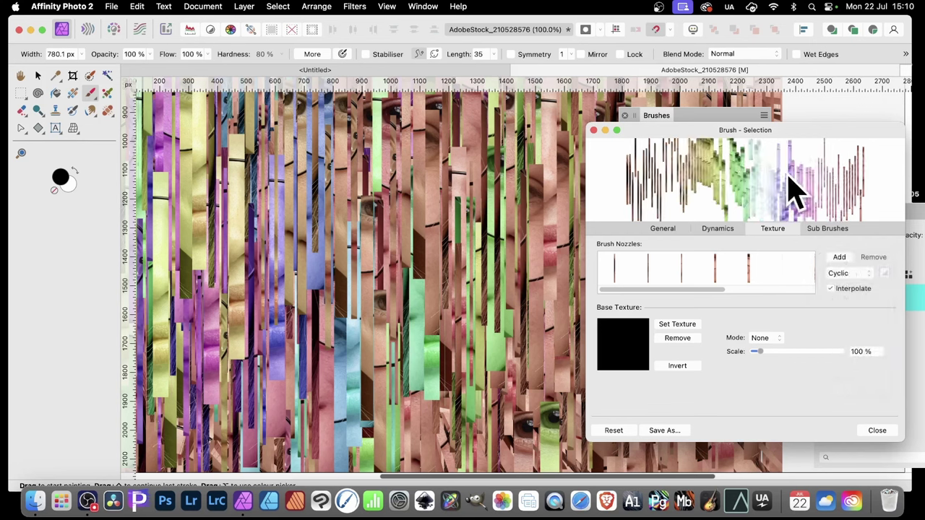
left_click(884, 274)
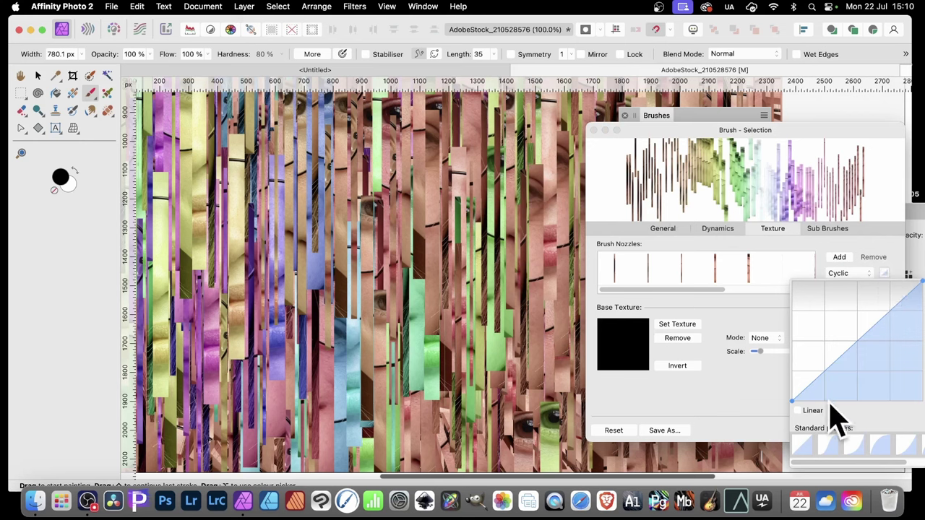
left_click(831, 447)
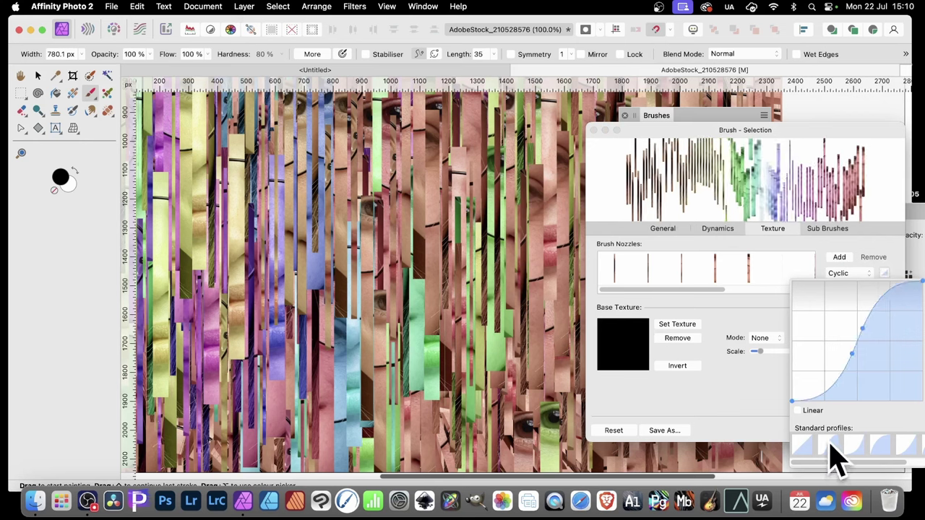
left_click(182, 227)
mouse_move(578, 237)
left_mouse_down()
mouse_move(227, 207)
mouse_move(692, 175)
mouse_move(434, 189)
mouse_move(289, 154)
mouse_move(149, 182)
mouse_move(512, 155)
mouse_move(722, 174)
mouse_move(206, 166)
mouse_move(640, 217)
mouse_move(2, 209)
mouse_move(561, 268)
mouse_move(331, 268)
mouse_move(458, 279)
mouse_move(468, 271)
left_mouse_up()
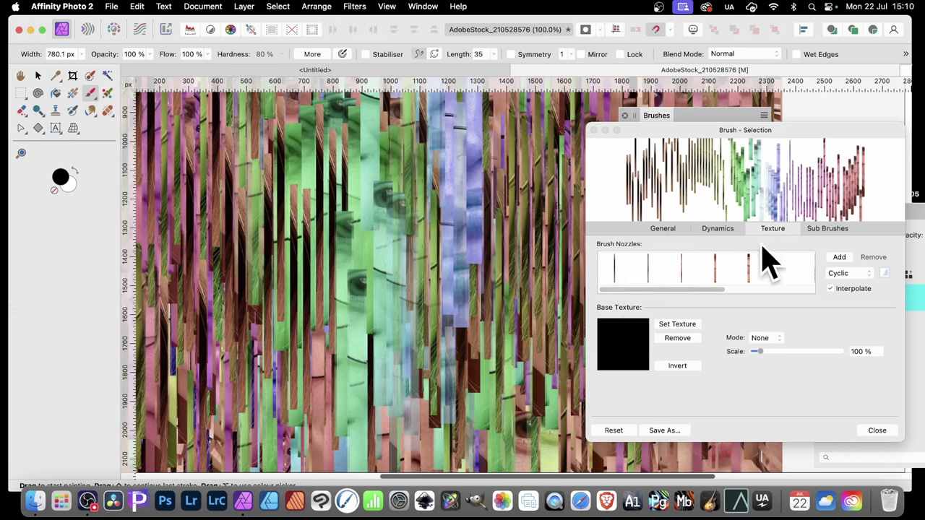
Select a single brush nozzle to inspect it, close the brush editor, and paint more strips over the image.
left_click(682, 269)
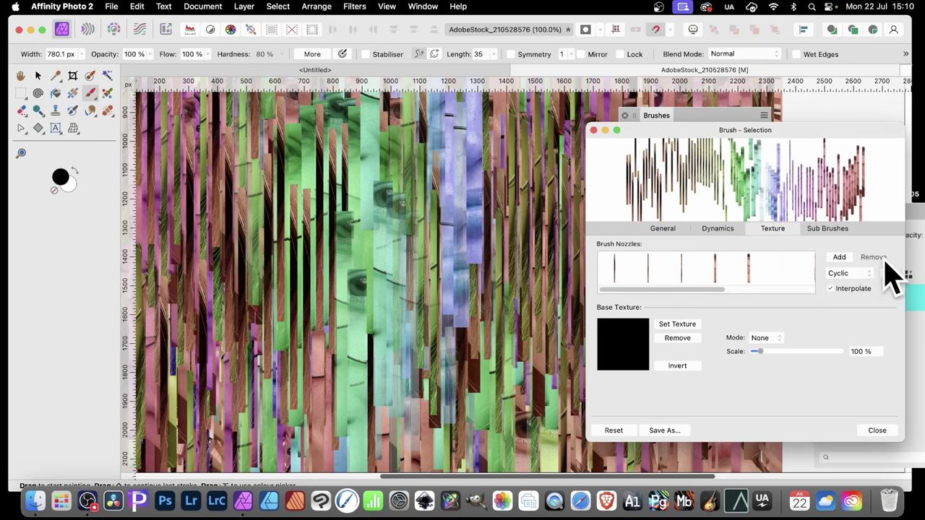
left_click(715, 271)
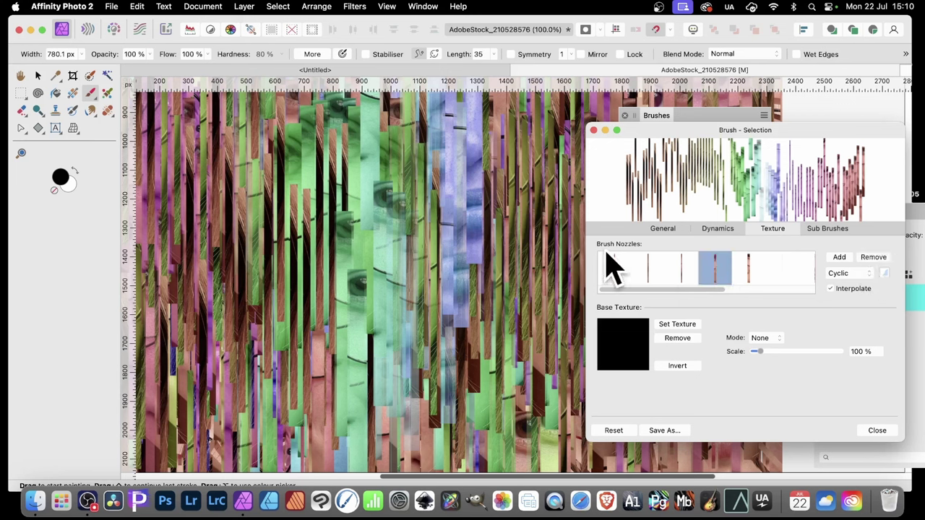
left_click(877, 431)
left_click_drag(423, 238, 434, 393)
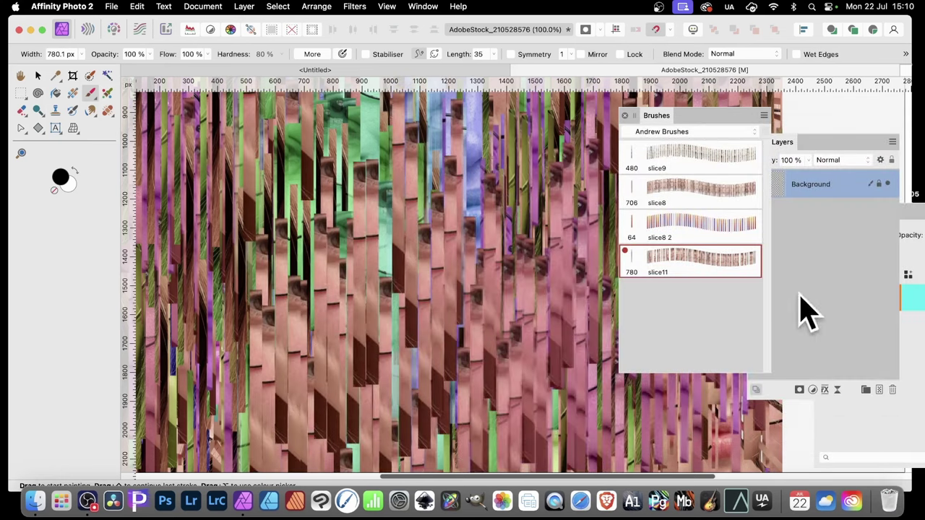
mouse_move(607, 282)
left_mouse_down()
mouse_move(407, 258)
mouse_move(619, 289)
mouse_move(557, 306)
mouse_move(613, 234)
mouse_move(238, 217)
mouse_move(220, 238)
left_mouse_up()
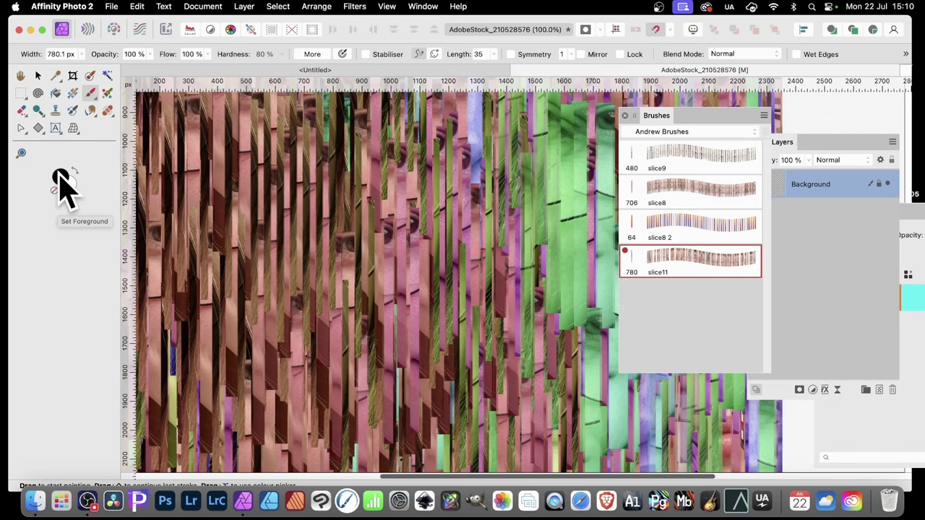
Fill the Background layer with a diagonal linear gradient using the striped red, green and blue preset from the Gradients swatches.
left_click(72, 93)
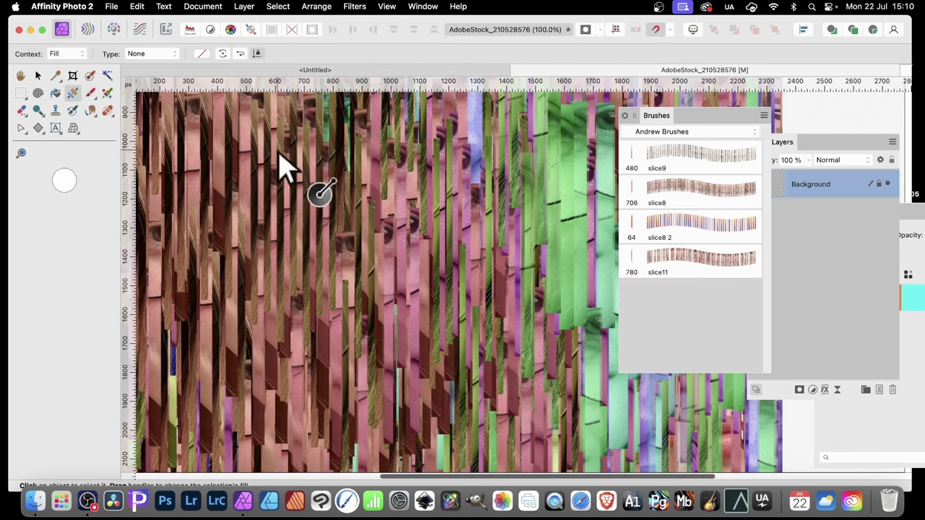
left_click_drag(274, 148, 659, 391)
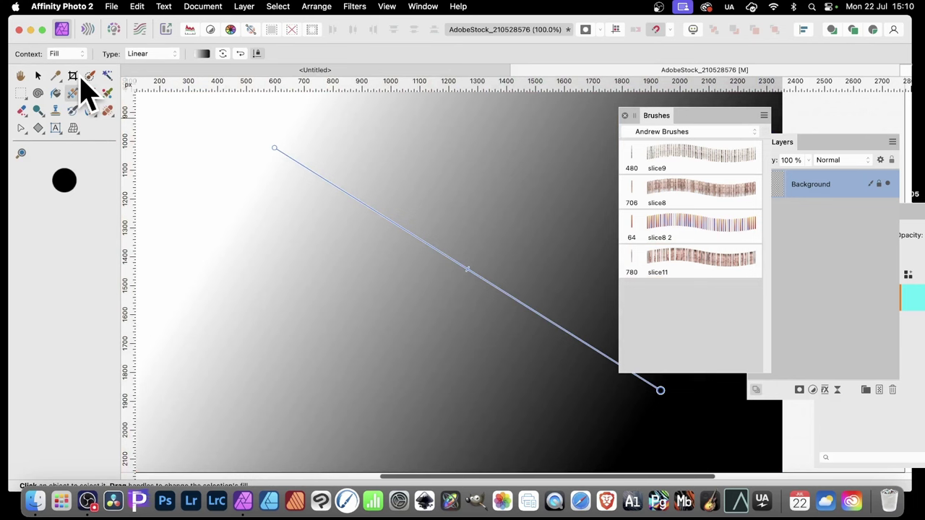
left_click(204, 55)
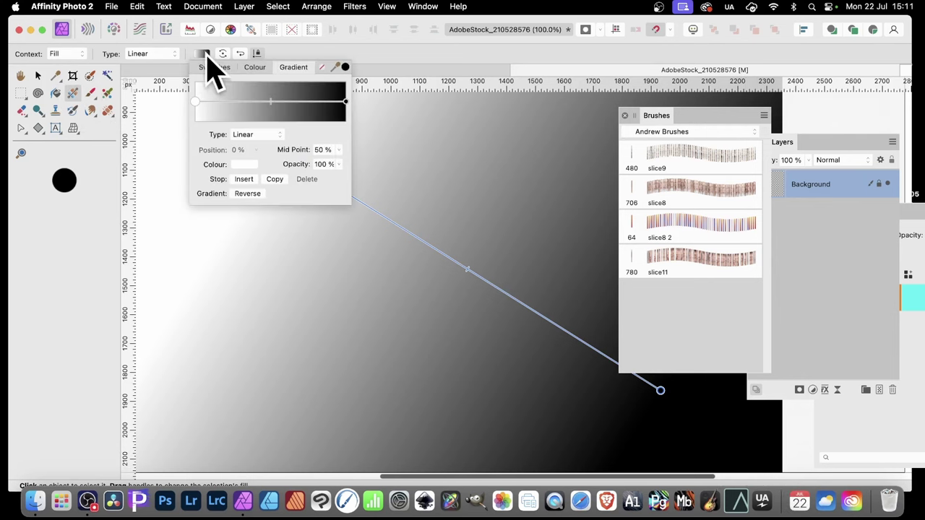
left_click(217, 67)
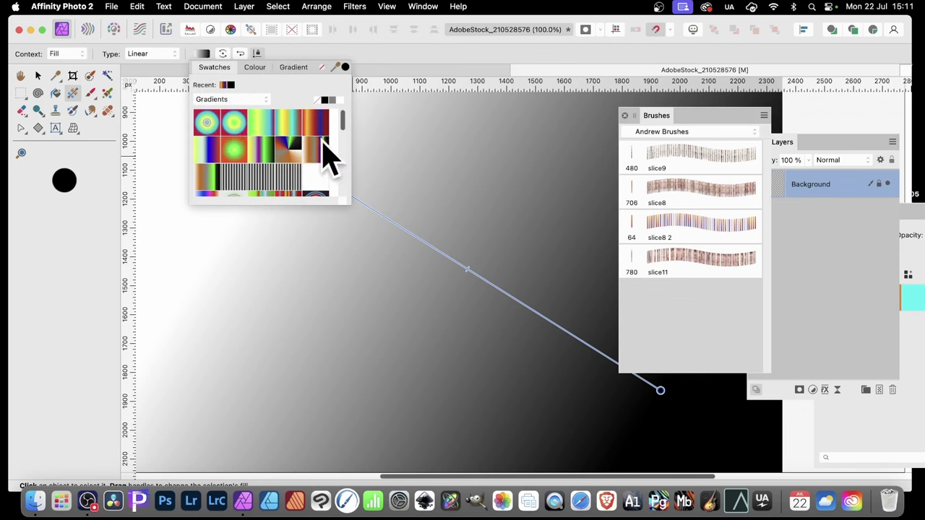
scroll(311, 155, "down", 3)
left_click(292, 175)
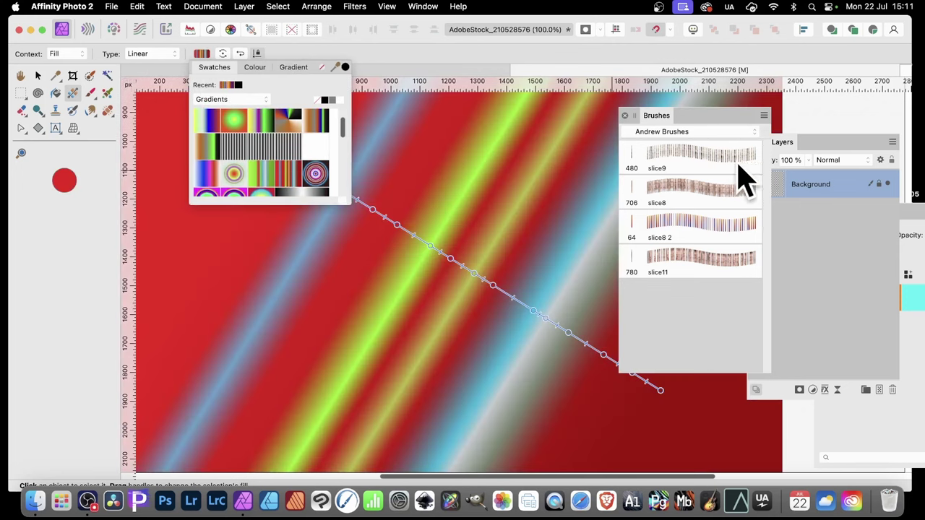
left_click(488, 72)
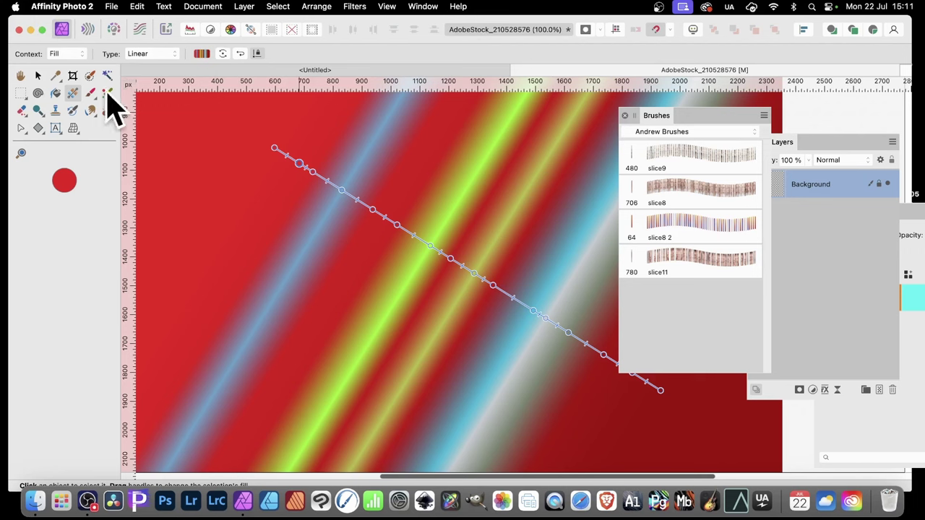
In the Export Persona, draw eighteen narrow vertical slices of varied widths and heights across the striped gradient.
left_click(166, 29)
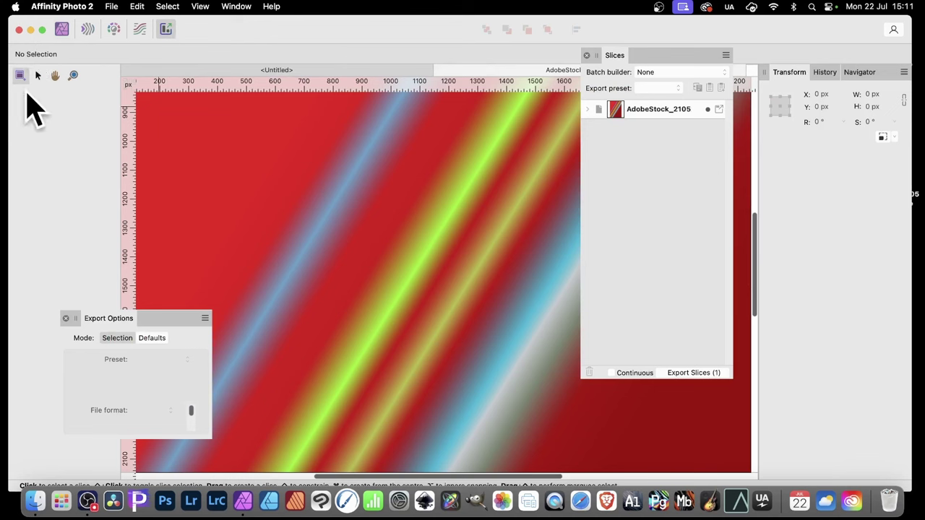
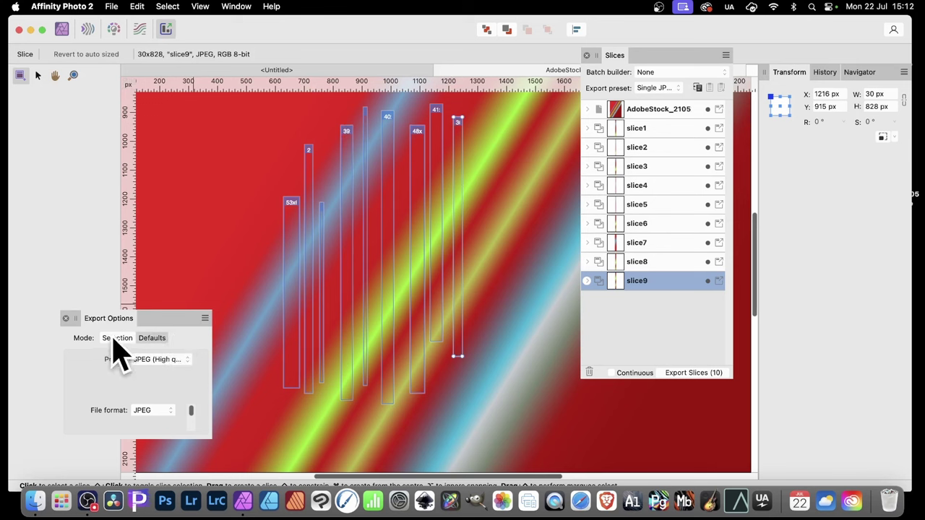
left_click(119, 338)
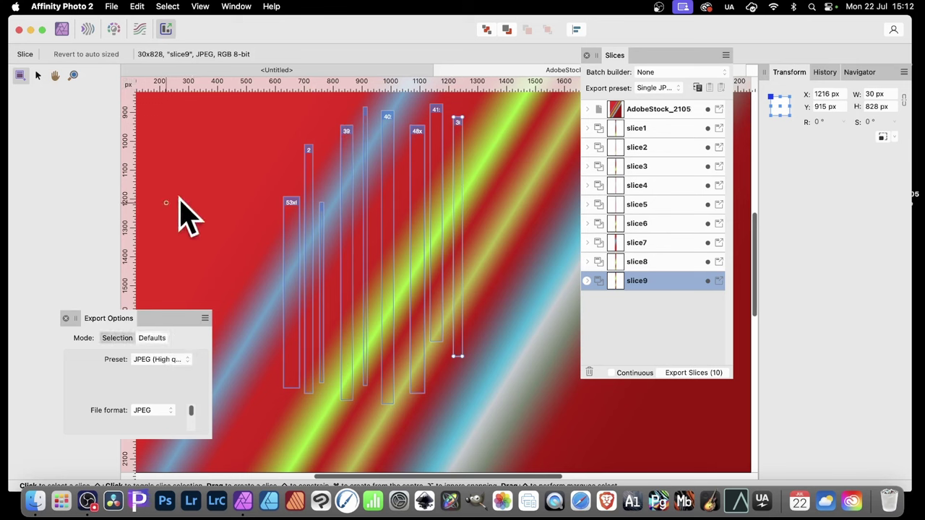
left_click_drag(476, 111, 498, 402)
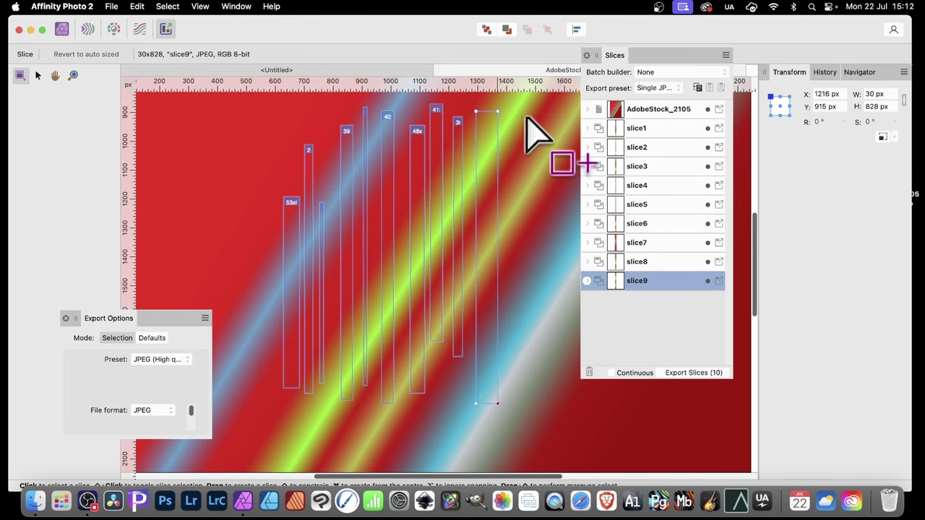
left_click_drag(515, 114, 543, 332)
left_click_drag(554, 115, 557, 319)
left_click_drag(289, 117, 316, 289)
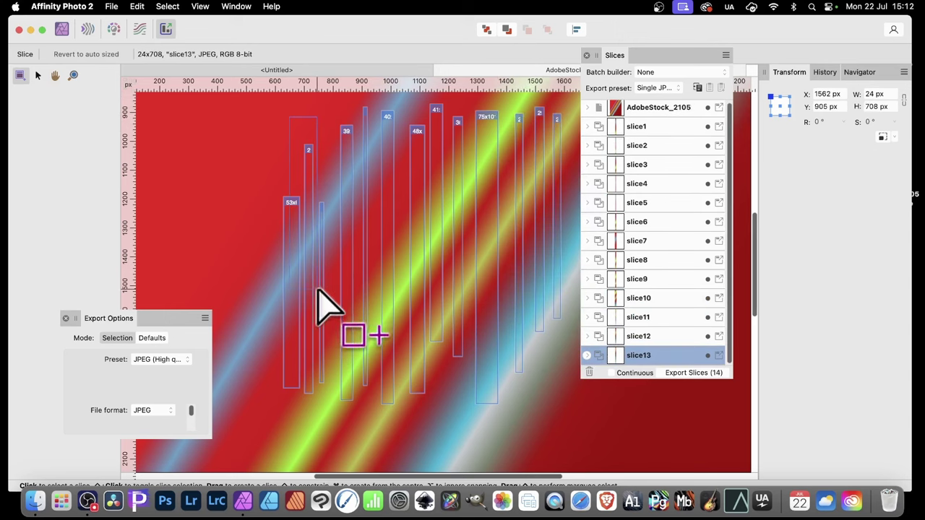
left_click_drag(381, 150, 411, 301)
mouse_move(423, 150)
left_mouse_down()
mouse_move(434, 182)
mouse_move(432, 307)
left_mouse_up()
mouse_move(465, 168)
left_mouse_down()
mouse_move(491, 335)
mouse_move(484, 329)
left_mouse_up()
left_click_drag(512, 233, 513, 299)
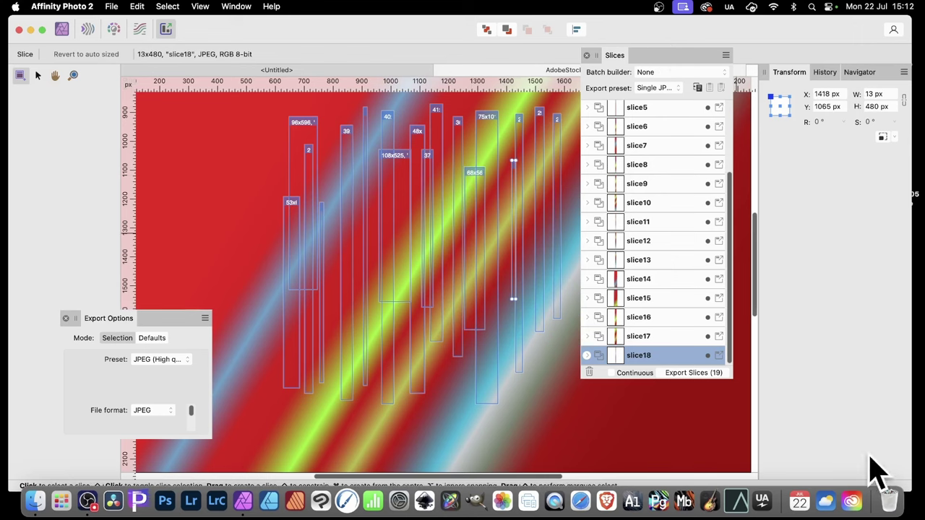
Export all the slices as JPEGs into the test folder, overwriting the existing files.
left_click(695, 372)
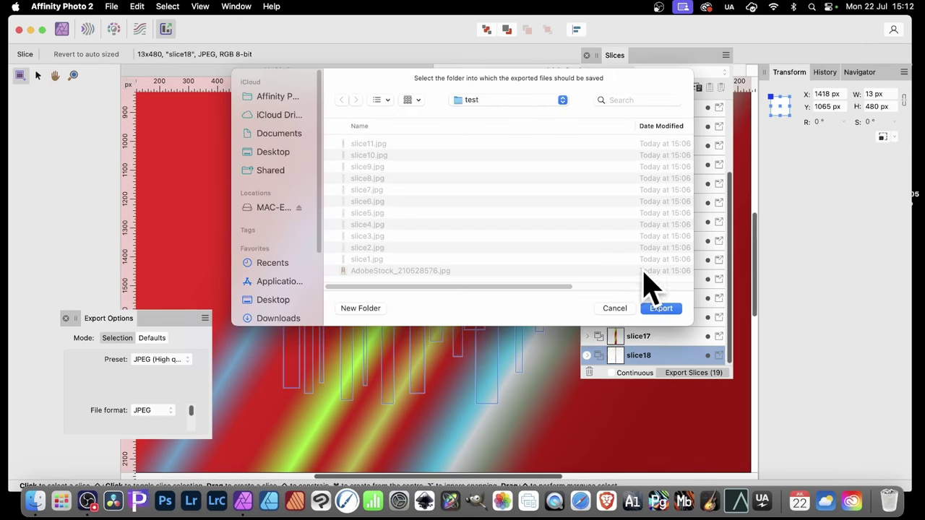
left_click(661, 308)
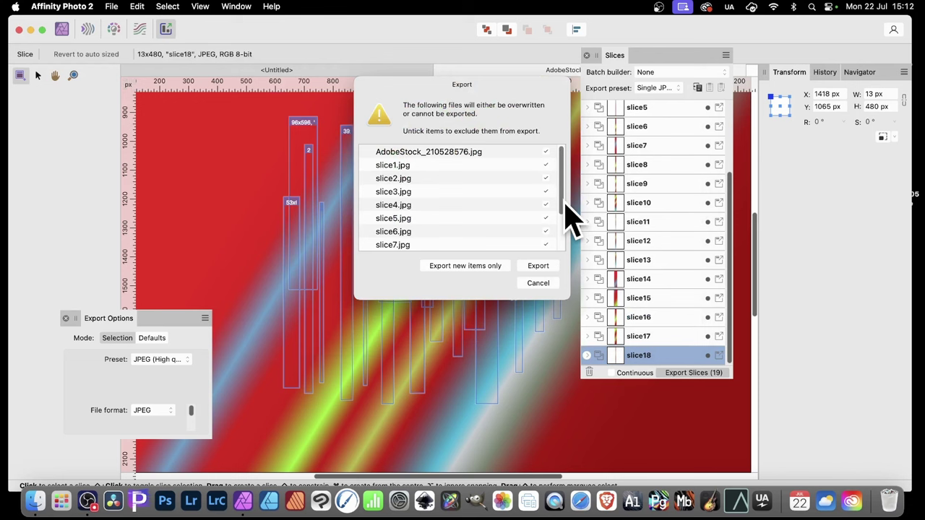
left_click(539, 266)
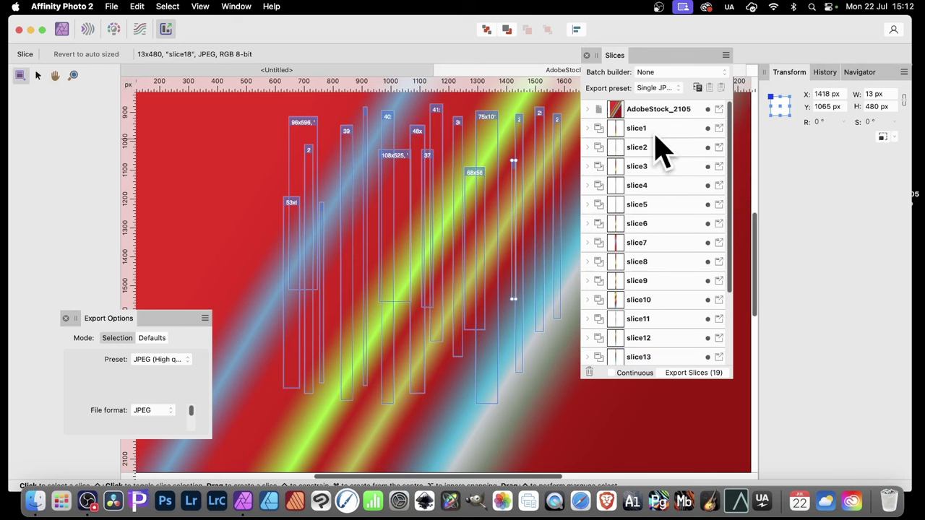
Delete slices slice1 through slice18 and return to the Photo Persona.
left_click(664, 130)
scroll(679, 210, "down", 3)
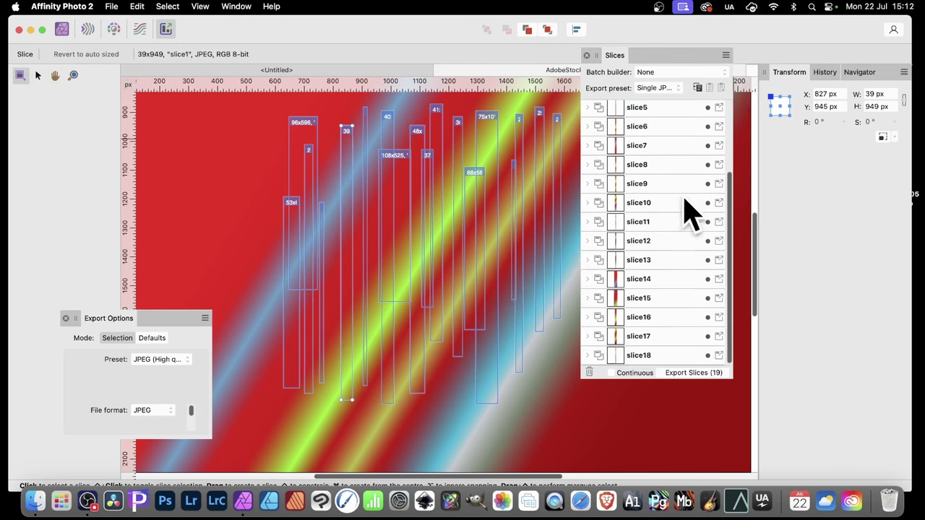
left_click(659, 355, "shift")
key("BackSpace")
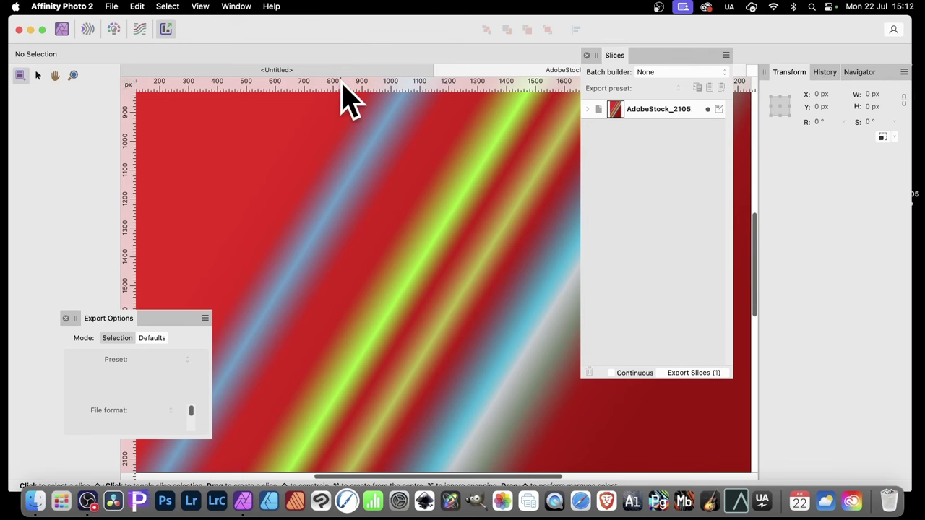
left_click(62, 30)
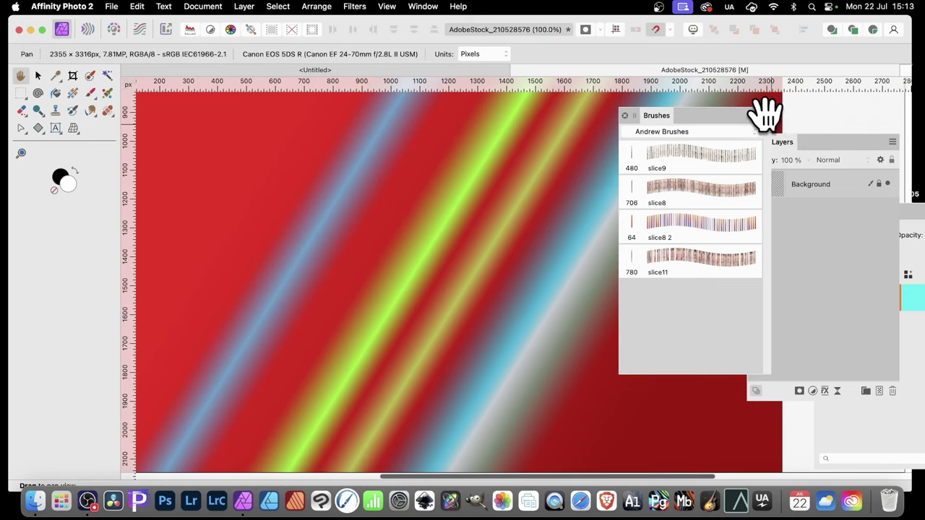
Create a new image brush in the Andrew Brushes category from slice1.jpg through slice18.jpg in the test folder.
left_click(764, 115)
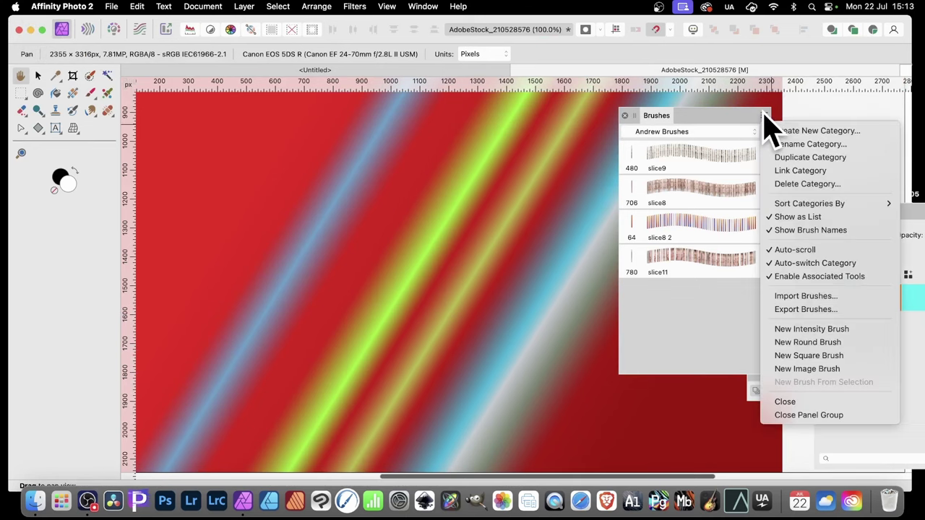
left_click(820, 370)
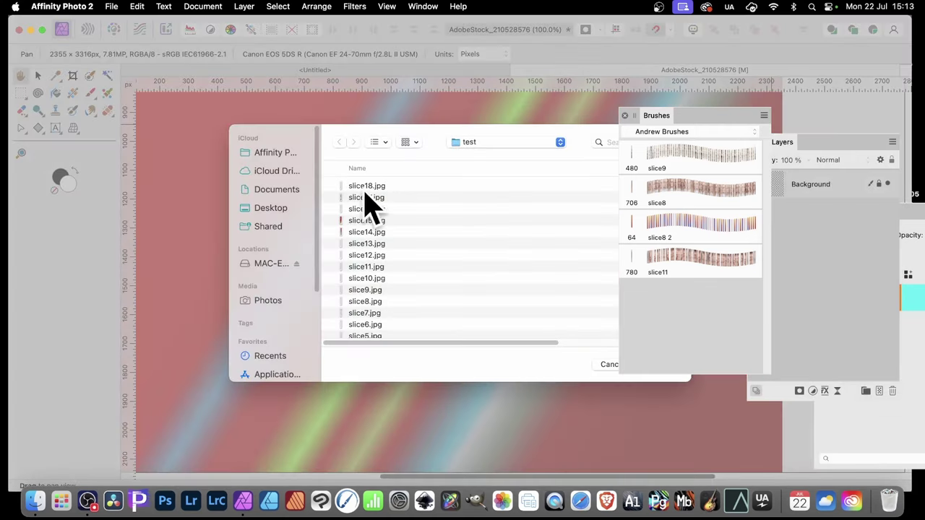
left_click(368, 186)
scroll(394, 192, "down", 3)
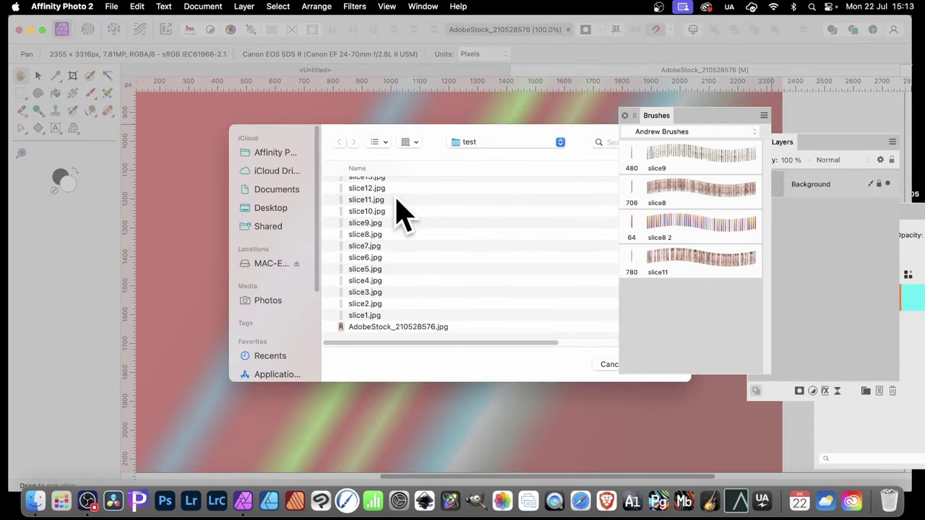
left_click(381, 317, "shift")
mouse_move(705, 115)
left_mouse_down()
mouse_move(753, 149)
mouse_move(745, 166)
mouse_move(791, 213)
left_mouse_up()
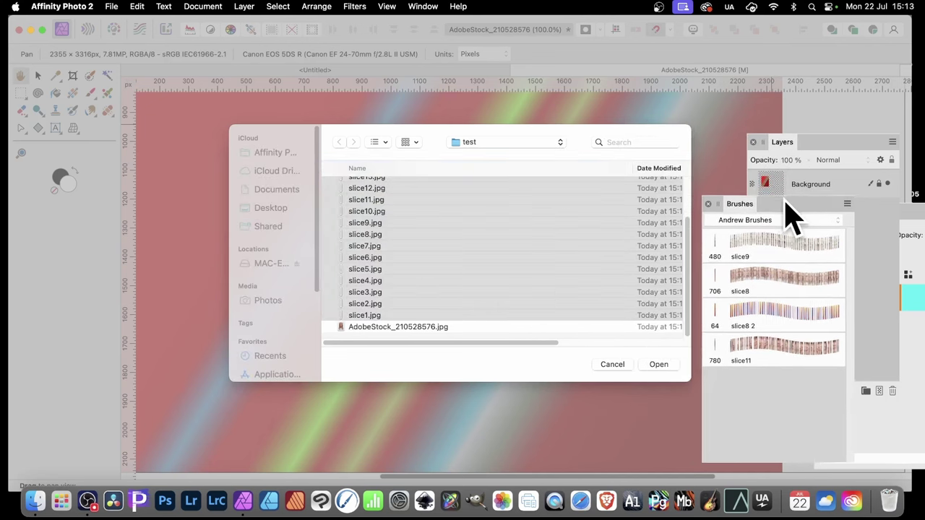
left_click(656, 366)
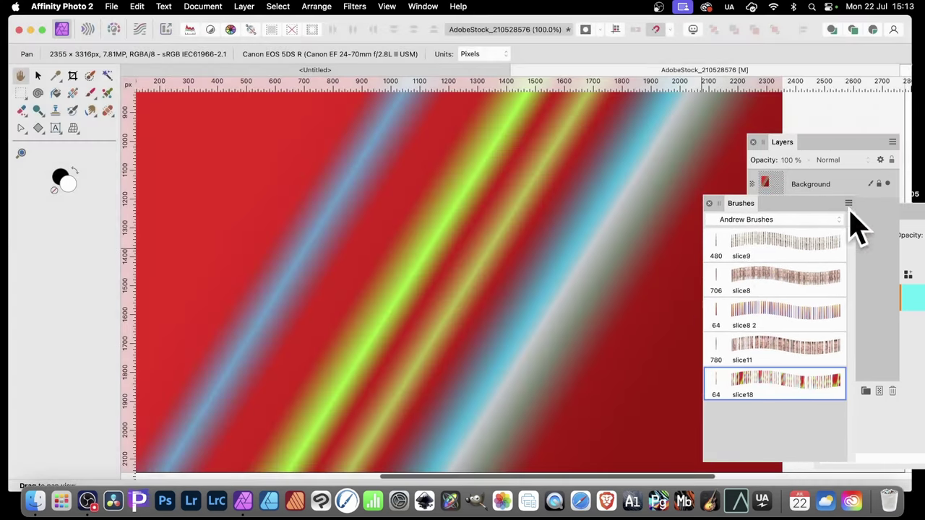
left_click_drag(751, 203, 592, 105)
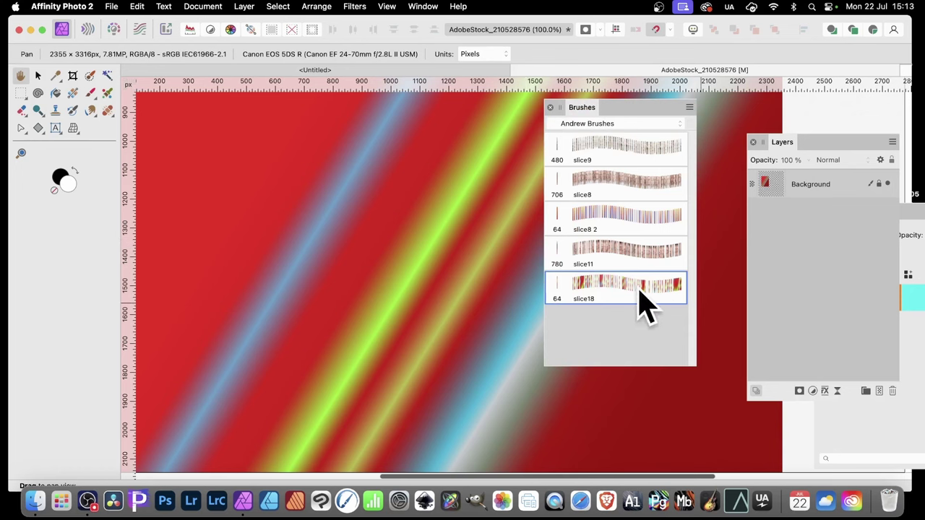
Edit the new slice18 brush, setting its size to about 756.3 px and its spacing to 3%.
double_click(645, 306)
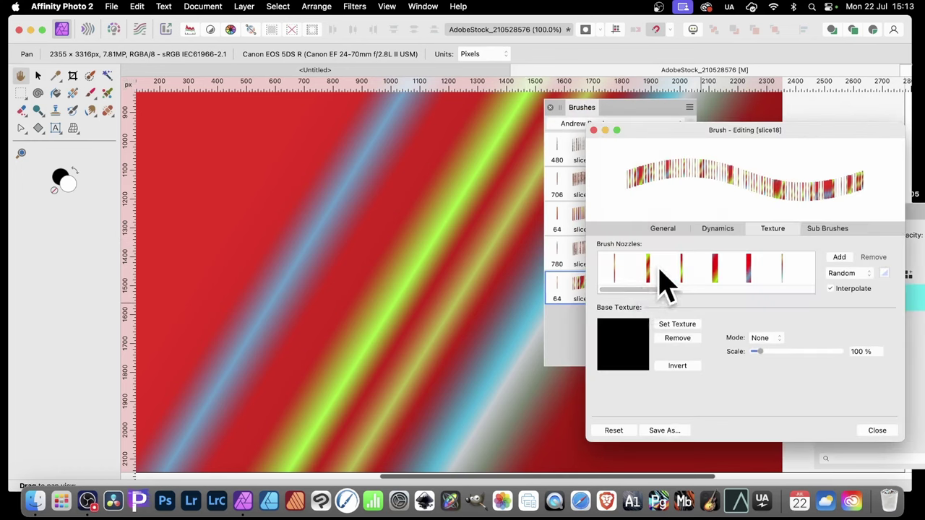
left_click(666, 229)
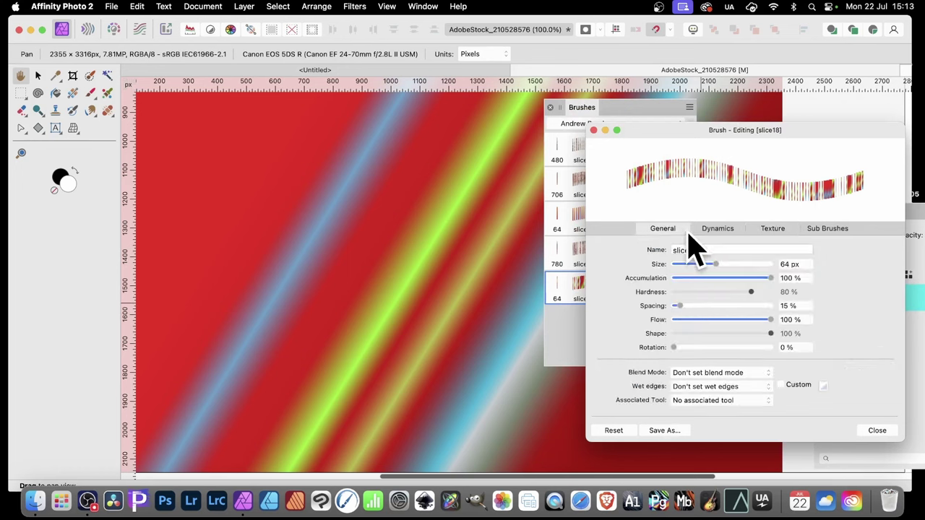
left_click_drag(717, 264, 769, 269)
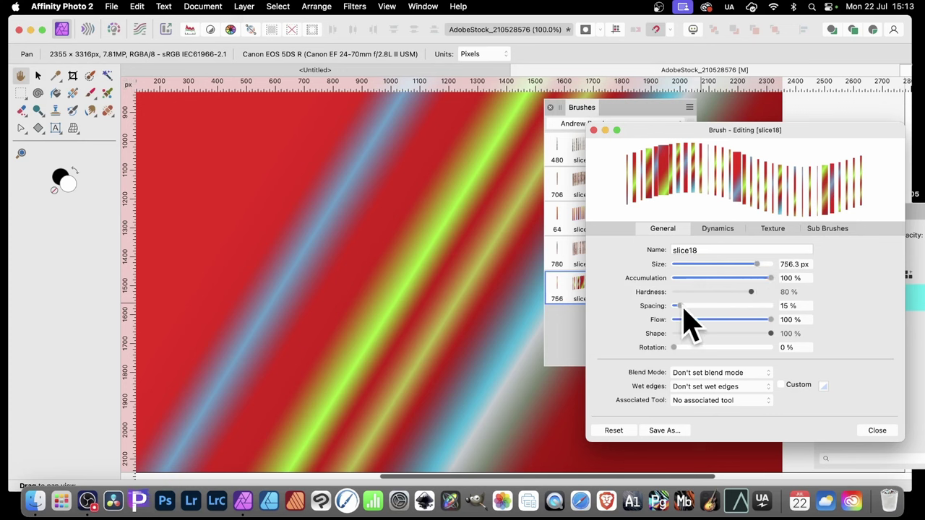
left_click_drag(681, 305, 675, 306)
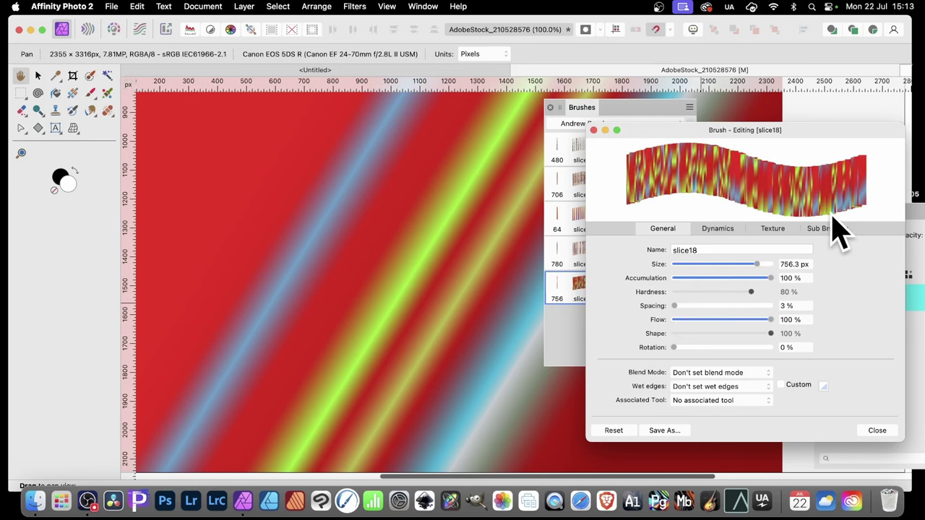
Set the slice18 brush's Rotation Jitter to 100% Random and Hue Jitter to 100% Cyclic, and close the brush editor.
left_click(712, 232)
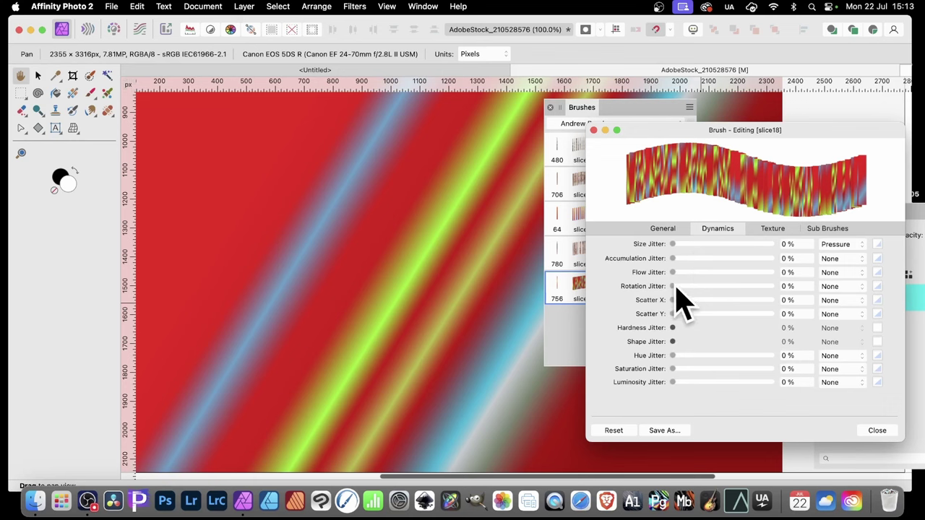
left_click_drag(674, 315, 643, 310)
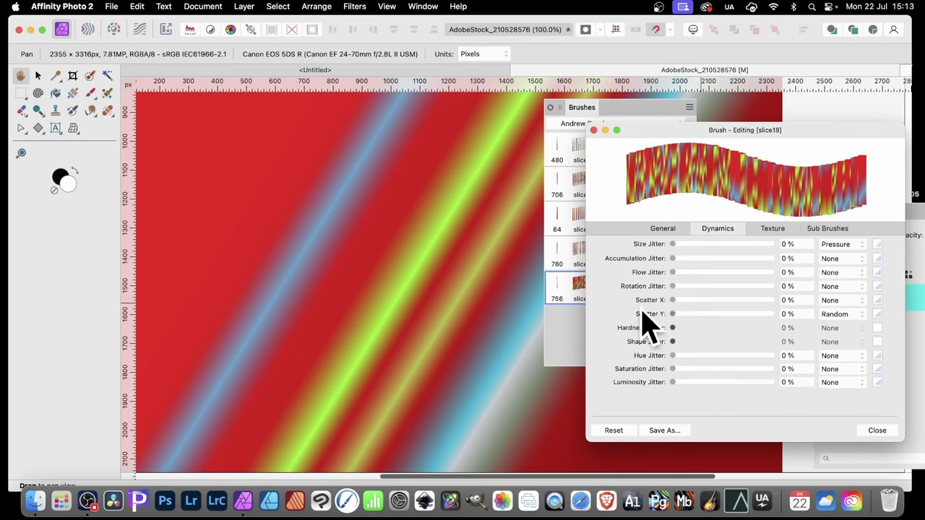
left_click_drag(686, 287, 788, 289)
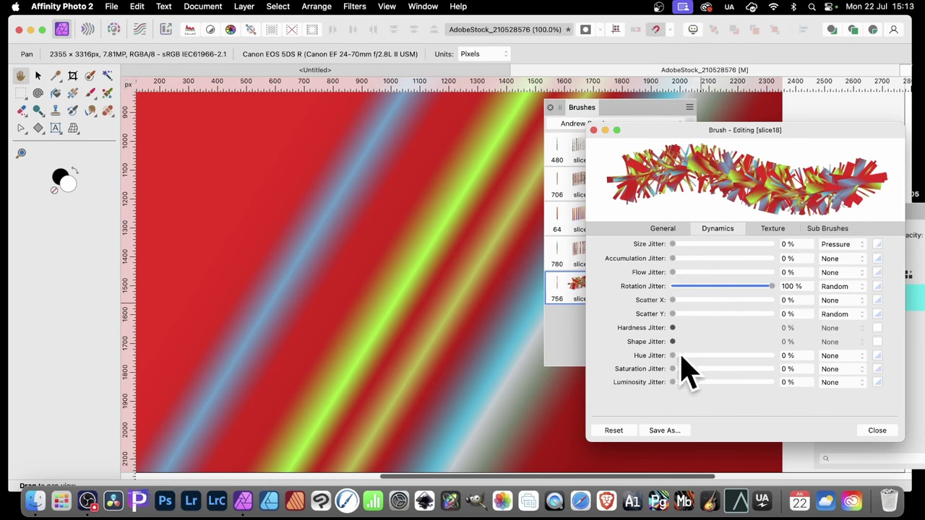
left_click_drag(676, 356, 797, 359)
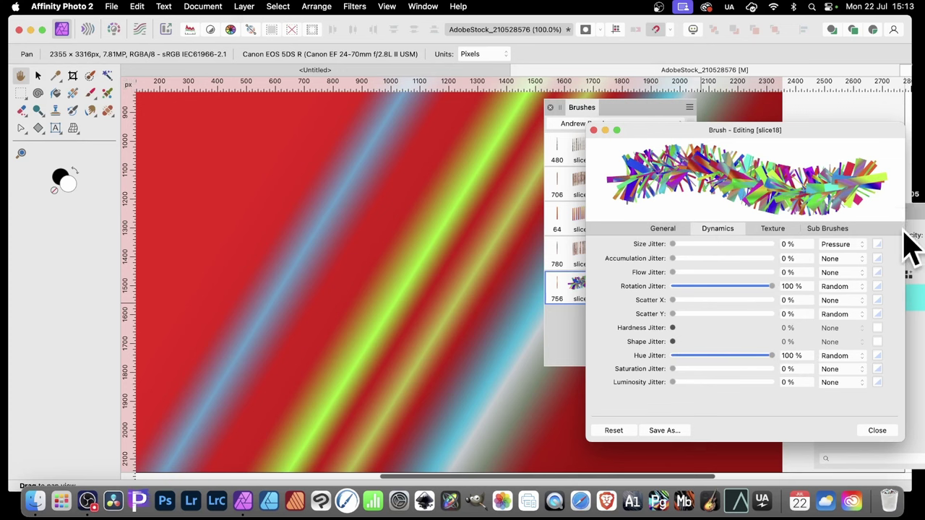
left_click(841, 356)
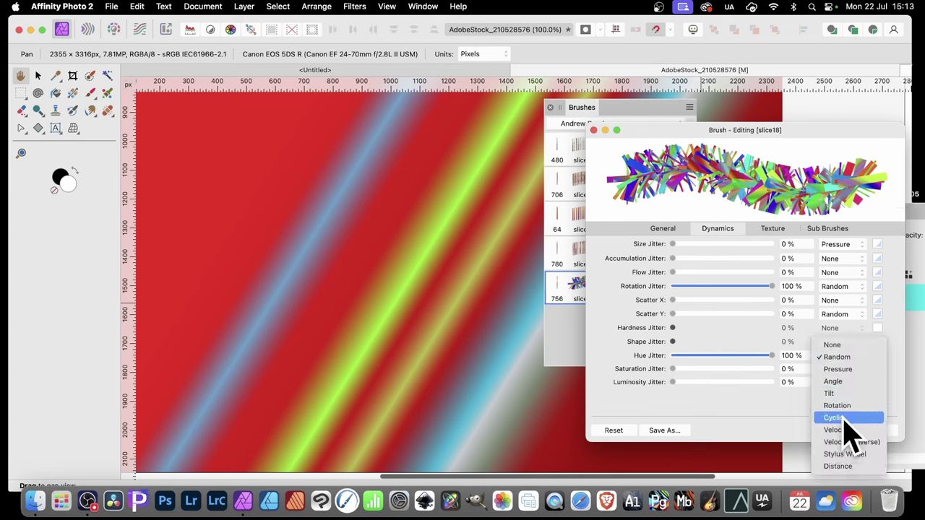
left_click(842, 419)
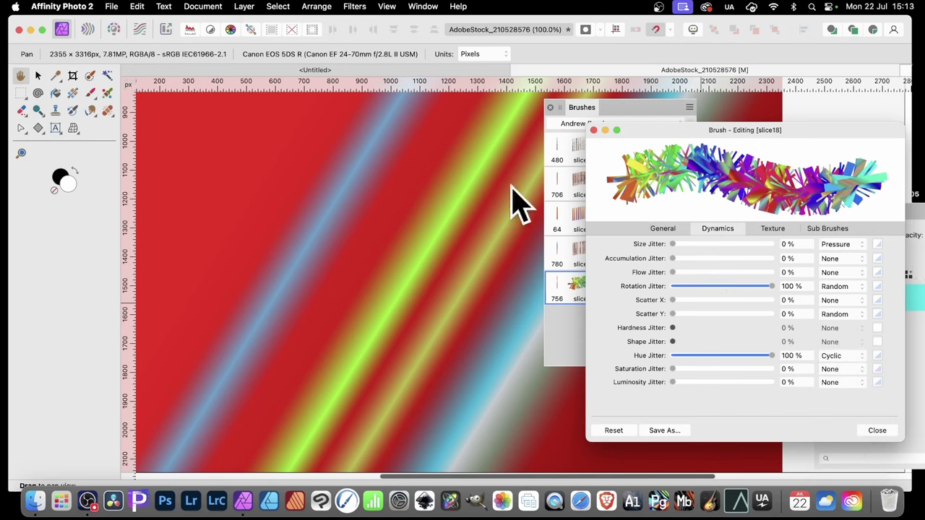
left_click(876, 430)
Paint the Background layer over with multicoloured strips using the Paint Brush tool and the slice18 brush.
left_click(816, 184)
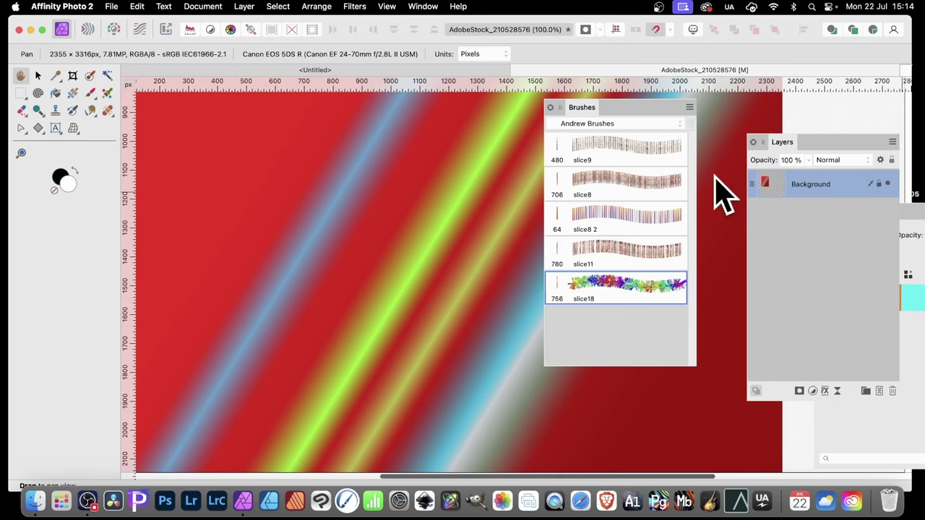
left_click(90, 94)
mouse_move(419, 278)
left_mouse_down()
mouse_move(440, 274)
mouse_move(413, 243)
mouse_move(323, 267)
mouse_move(433, 402)
mouse_move(636, 433)
mouse_move(802, 269)
mouse_move(607, 127)
mouse_move(525, 140)
mouse_move(758, 479)
mouse_move(768, 173)
mouse_move(296, 230)
mouse_move(108, 97)
mouse_move(157, 471)
mouse_move(520, 446)
mouse_move(768, 461)
mouse_move(832, 359)
left_mouse_up()
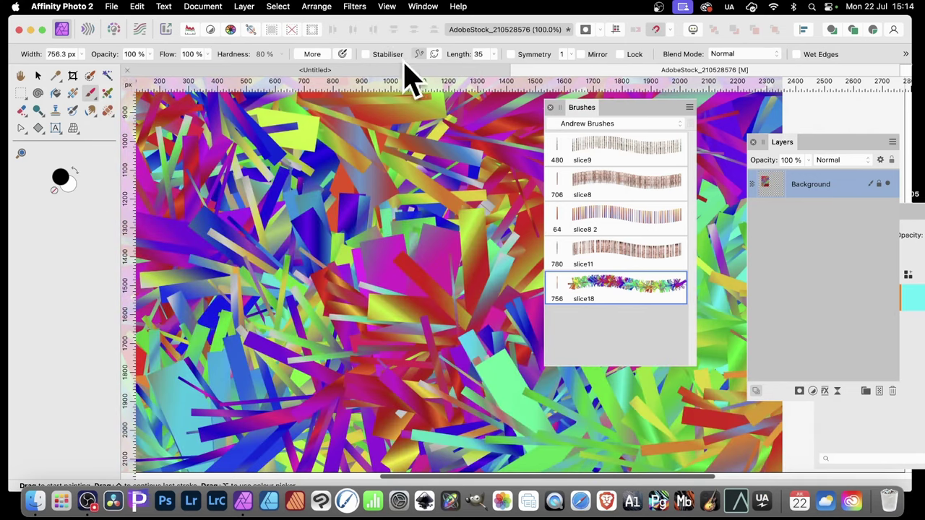
Paint a kaleidoscopic star over the Background layer with locked, mirrored symmetry set to 6, and switch the symmetry options off.
left_click(510, 54)
left_click(581, 55)
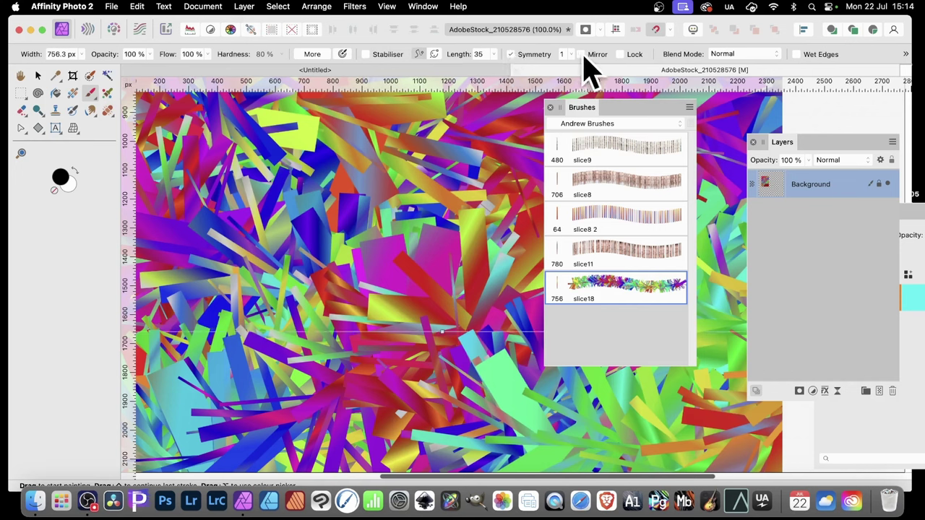
left_click(619, 55)
left_click_drag(572, 56, 596, 69)
mouse_move(404, 238)
left_mouse_down()
mouse_move(378, 299)
mouse_move(390, 293)
mouse_move(216, 155)
mouse_move(72, 144)
left_mouse_up()
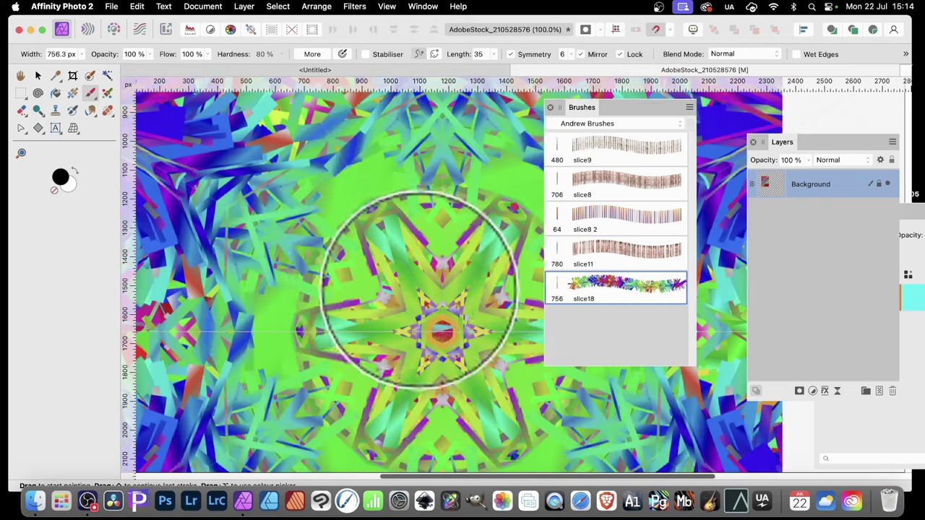
left_click_drag(423, 331, 433, 310)
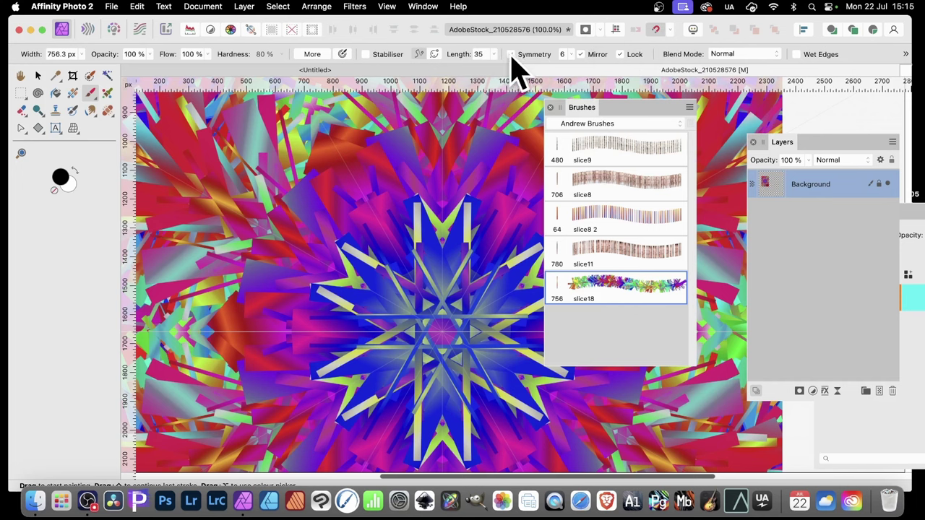
left_click(581, 55)
left_click(620, 55)
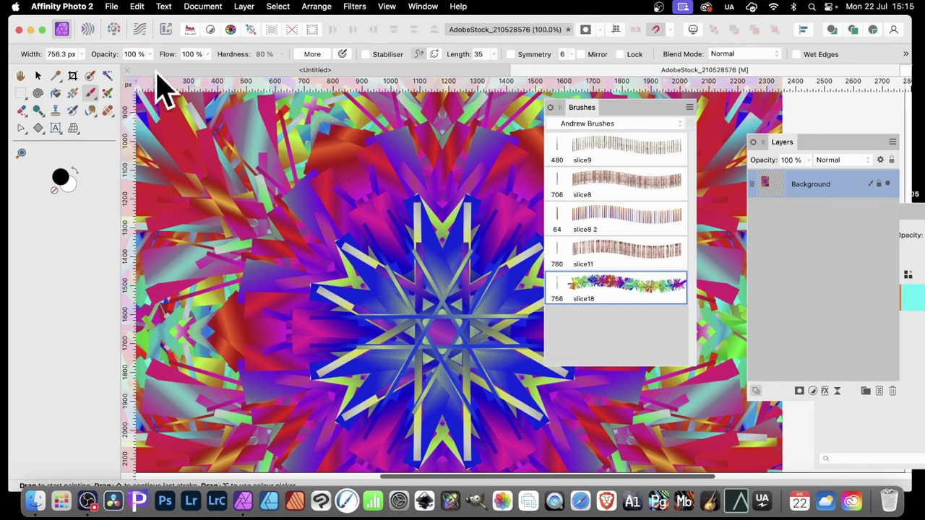
Create a pattern layer from the Background selection and shrink its repositioned tile to about 1080 px wide.
left_click(38, 76)
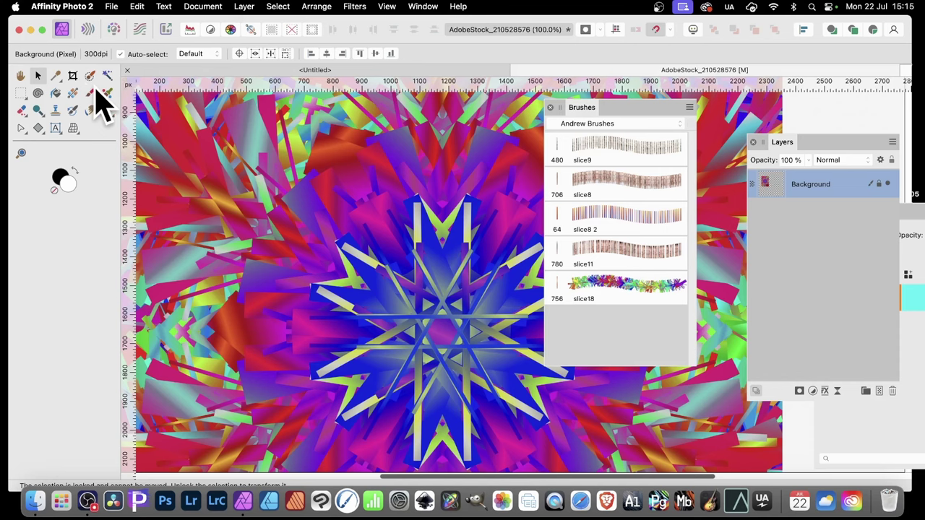
left_click(244, 7)
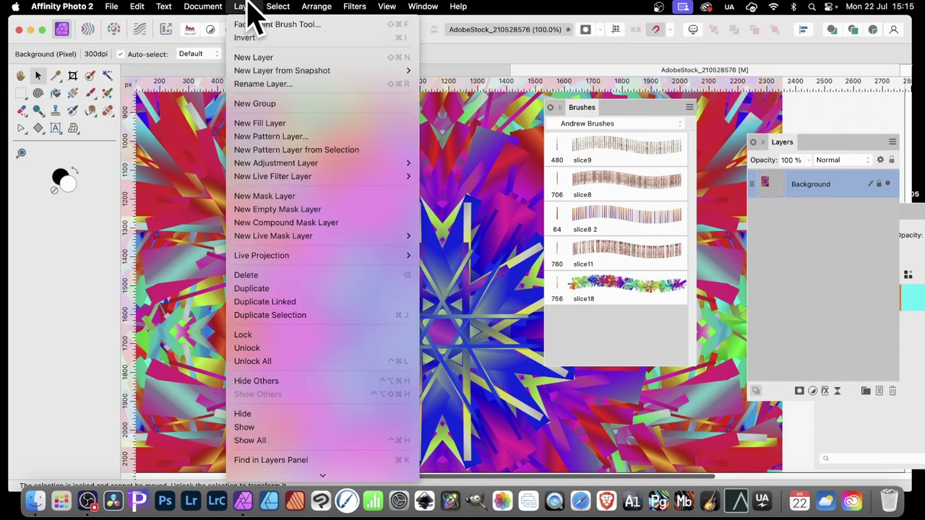
left_click(286, 151)
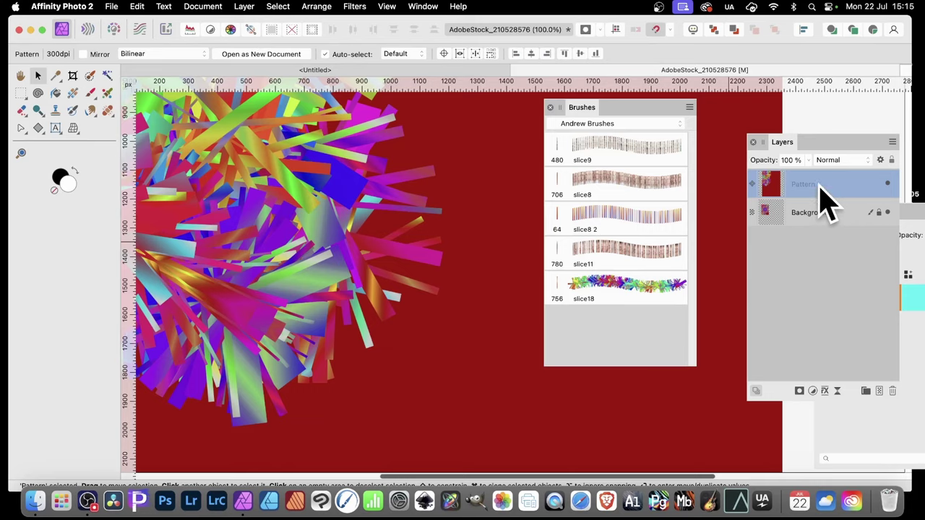
left_click_drag(279, 223, 715, 433)
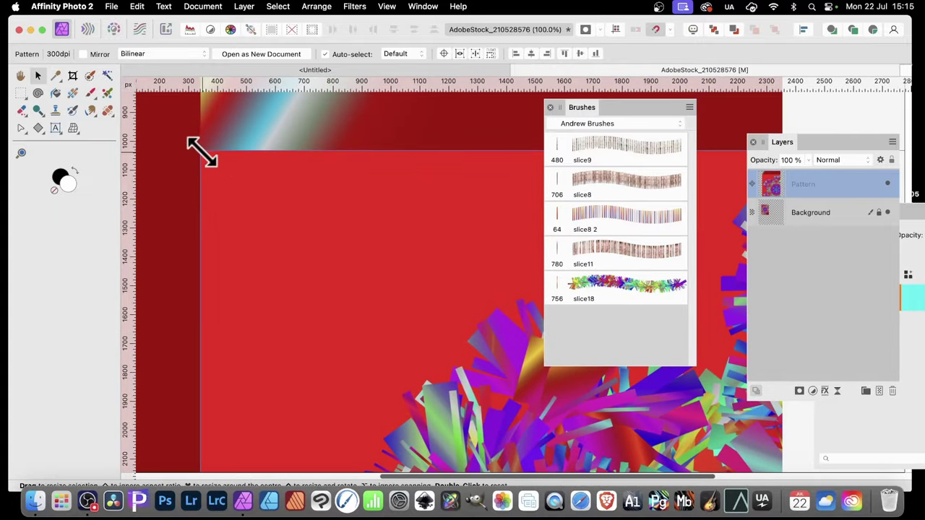
left_click_drag(200, 148, 571, 380)
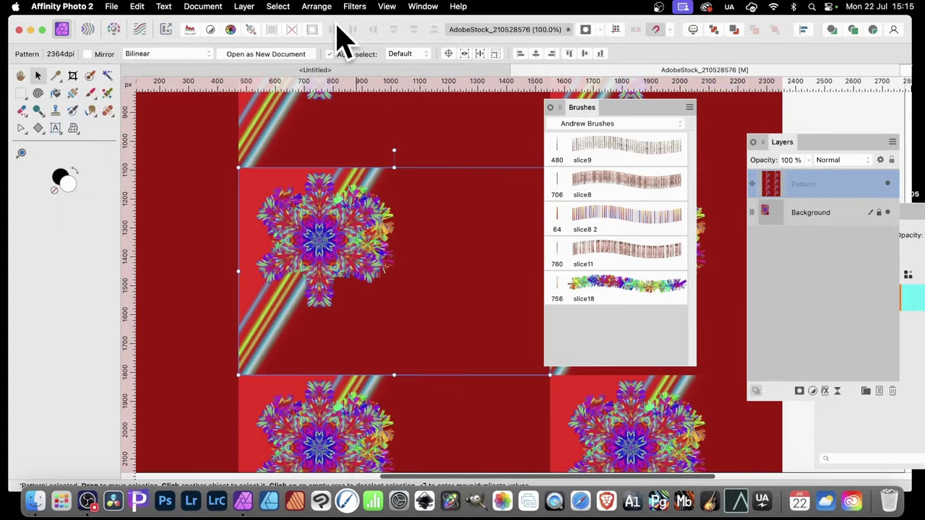
Paint slice18 brush strokes over the whole pattern tile and shrink the tile to about 510 px wide.
left_click(90, 94)
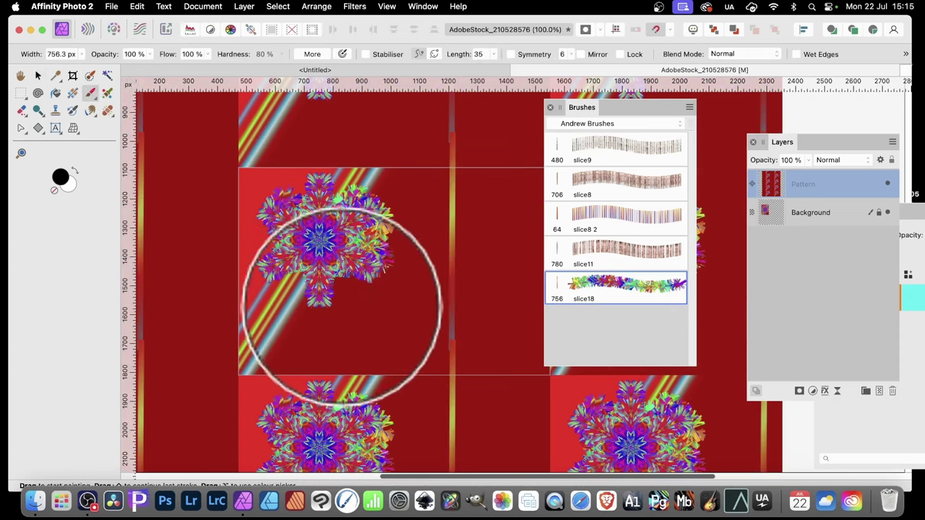
mouse_move(341, 279)
left_mouse_down()
mouse_move(506, 246)
mouse_move(403, 175)
left_mouse_up()
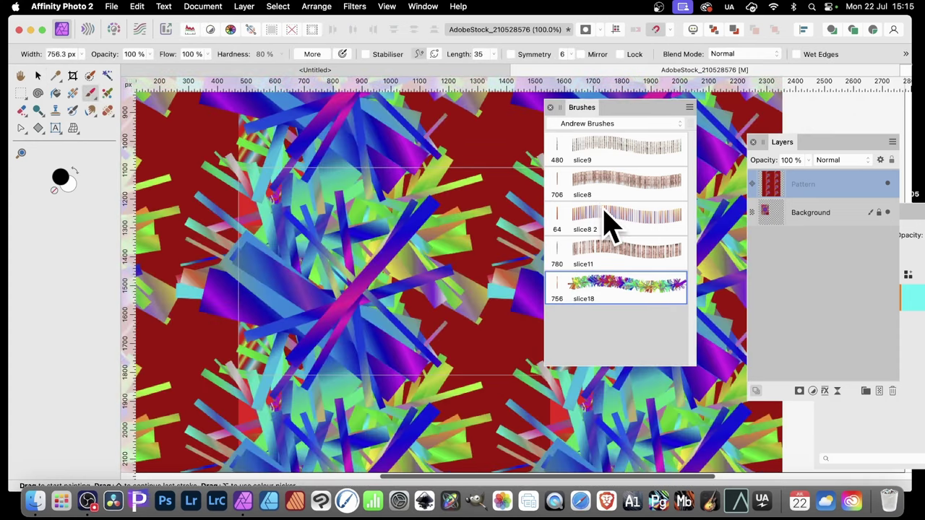
mouse_move(509, 189)
left_mouse_down()
mouse_move(523, 207)
mouse_move(430, 194)
left_mouse_up()
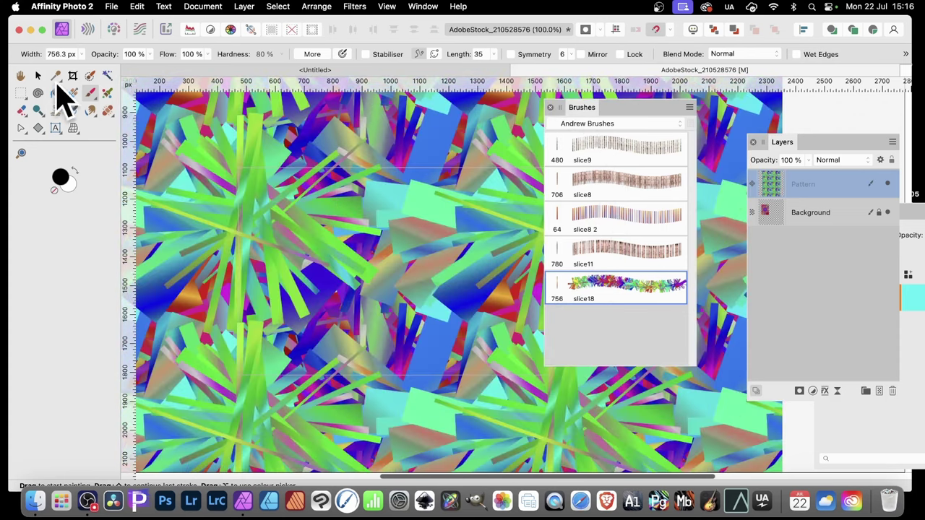
left_click(38, 75)
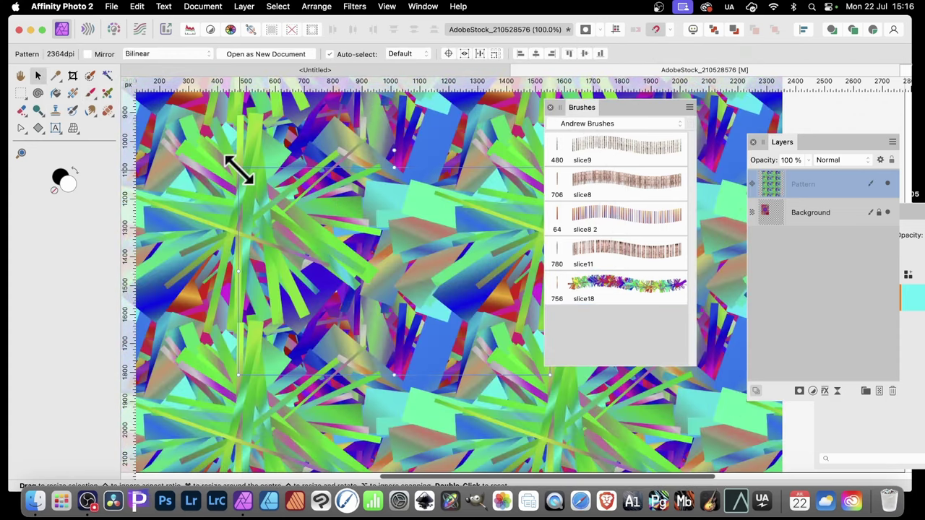
left_click_drag(239, 173, 407, 281)
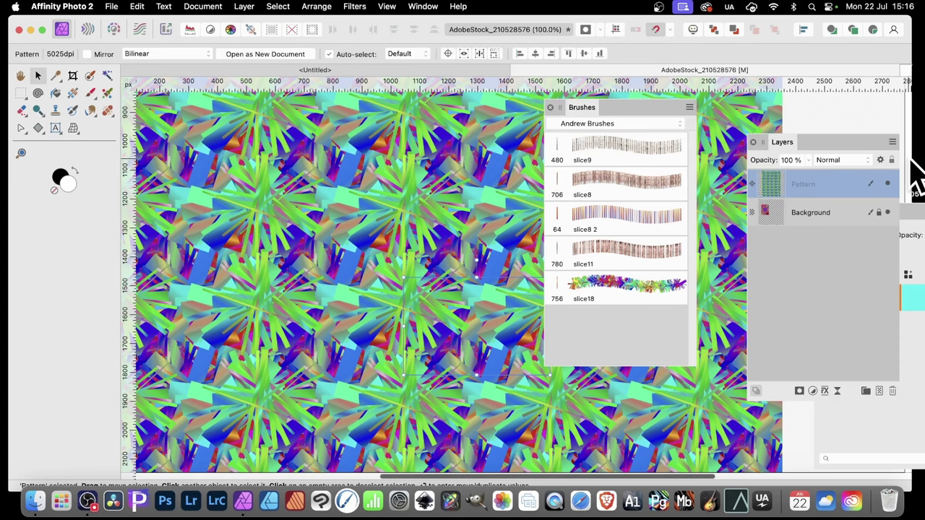